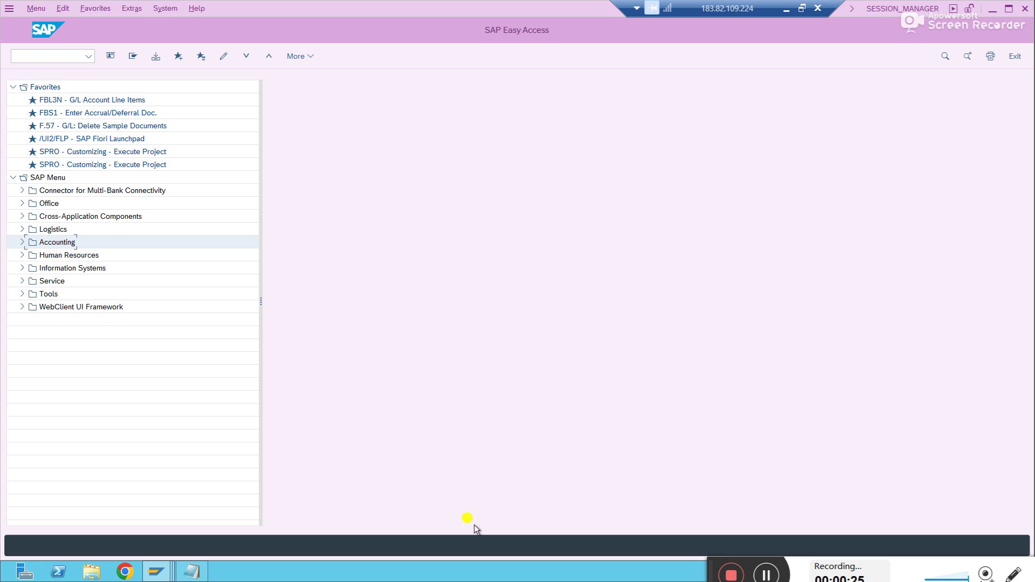
# Expand the Accounting folder in the SAP Easy Access menu tree
pyautogui.click(23, 242)
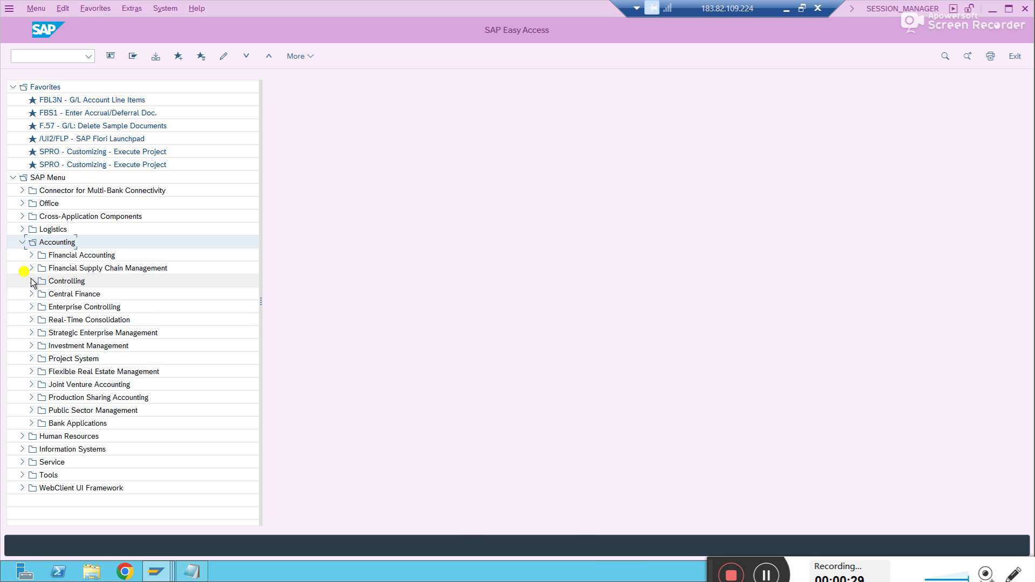
# Open FBL1N Vendor Line Item Display via Financial Accounting > Accounts Payable > Account
pyautogui.click(31, 255)
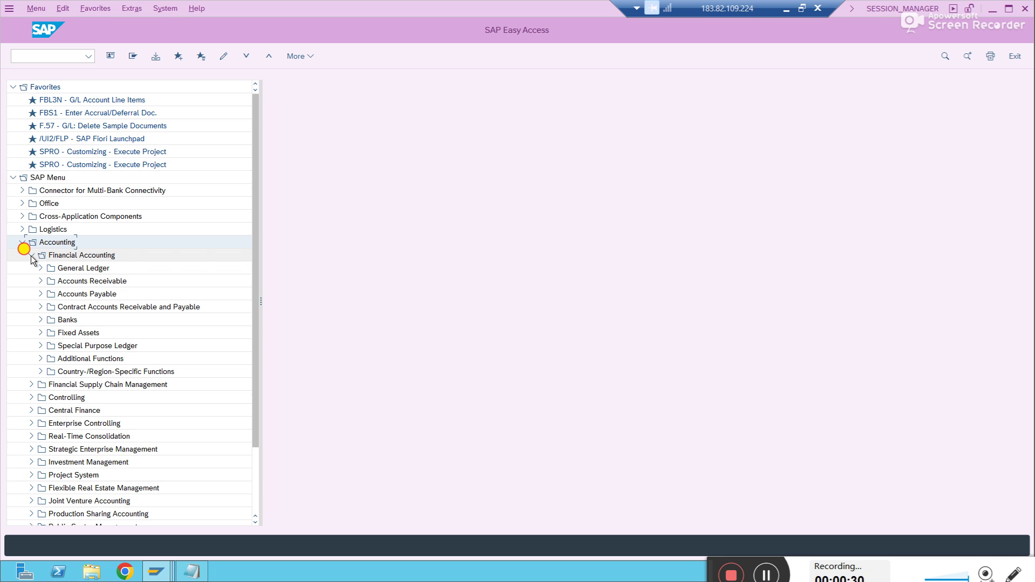
pyautogui.click(42, 295)
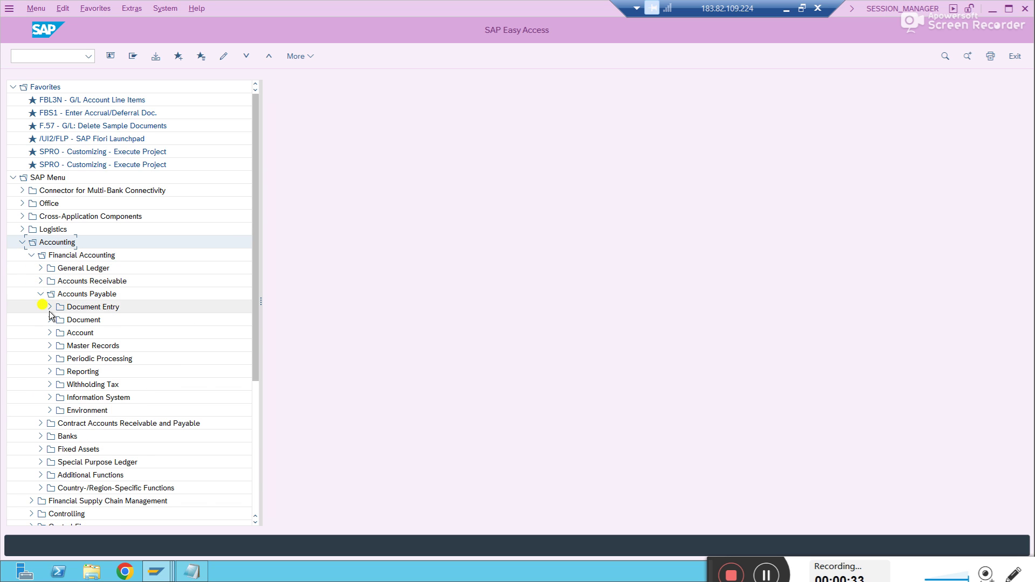
pyautogui.click(50, 333)
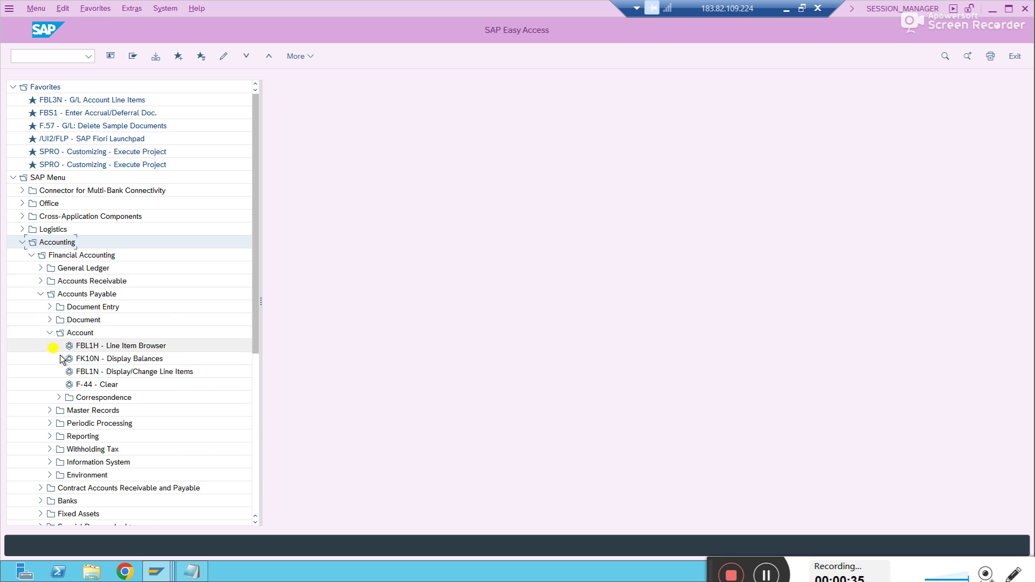
pyautogui.click(117, 373)
pyautogui.doubleClick(116, 373)
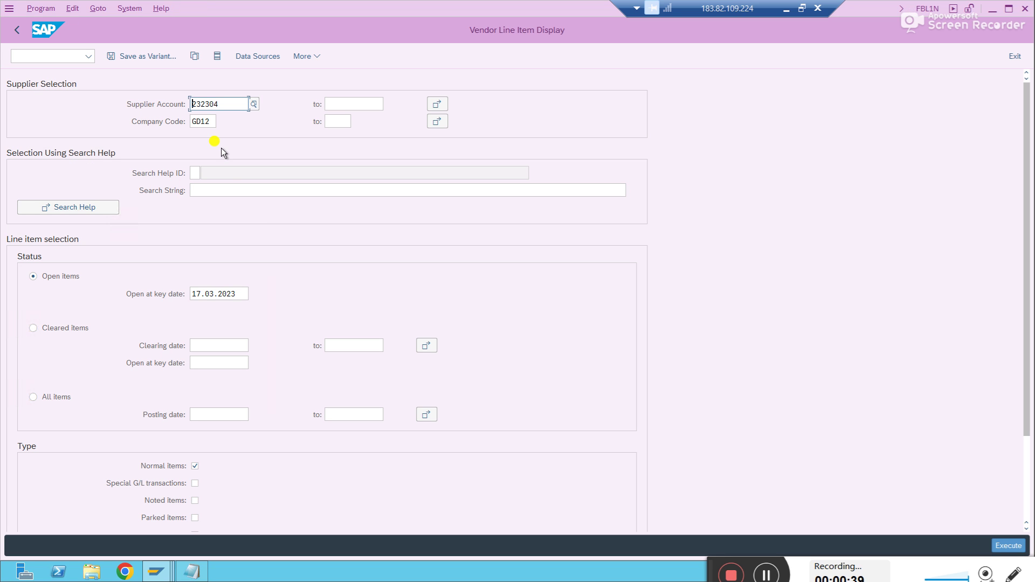
# List supplier 232304's open items, one 5,000.00 INR item, then re-expand Accounting in Easy Access
pyautogui.click(263, 174)
pyautogui.click(1005, 547)
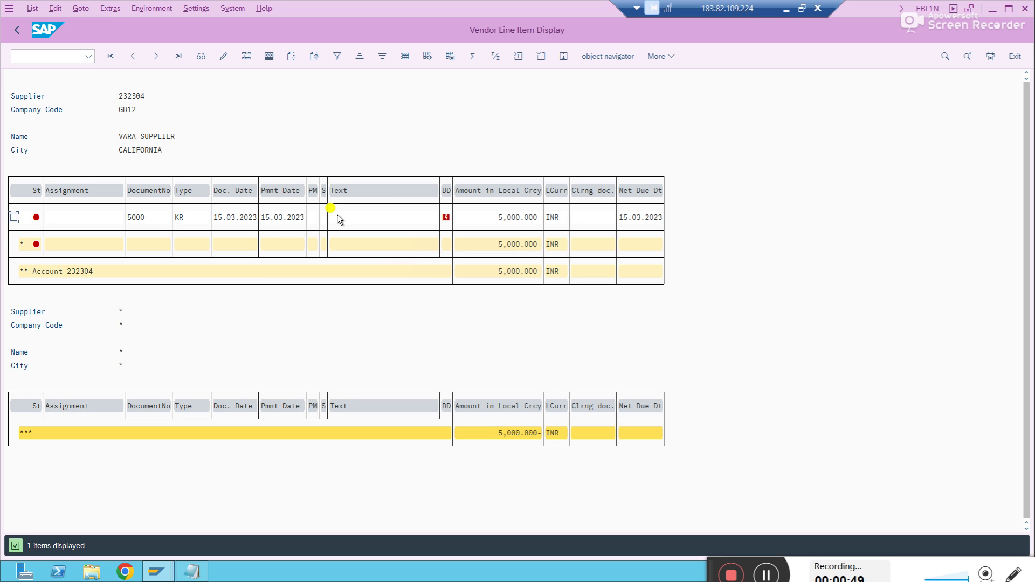
pyautogui.click(499, 217)
pyautogui.hotkey('alt', 'Tab')
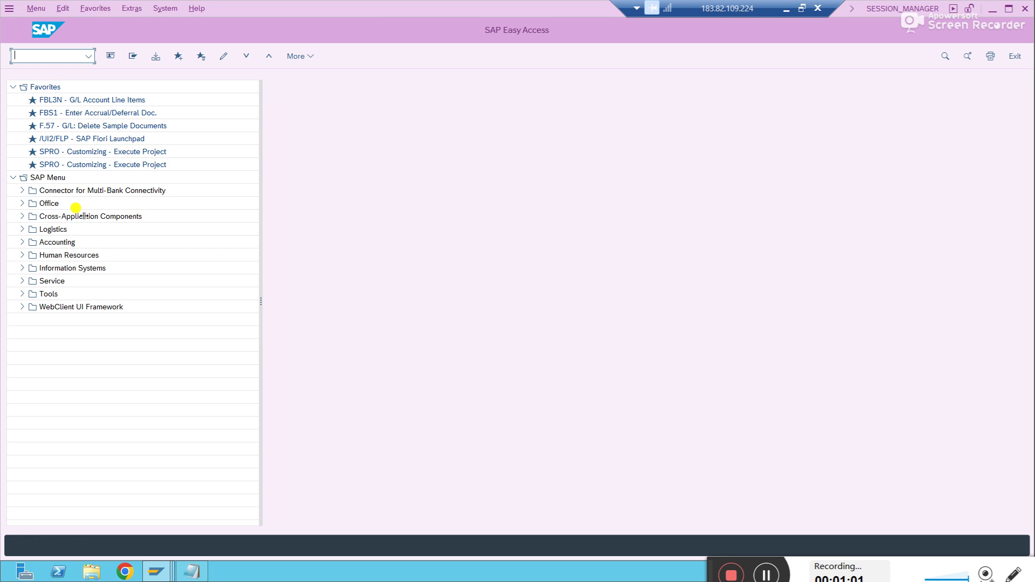
pyautogui.click(22, 242)
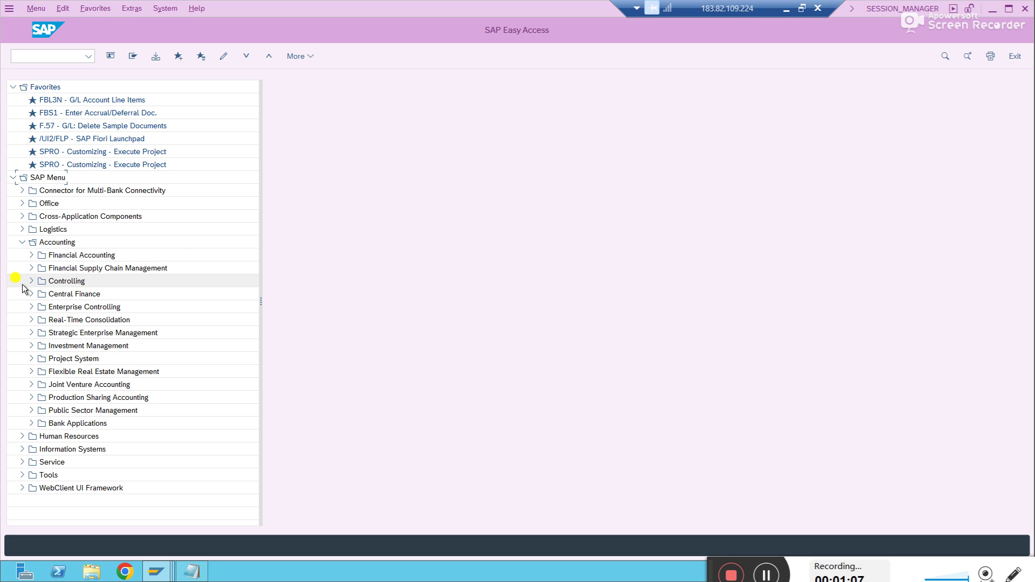
# Start F-53 Post Outgoing Payments from Accounts Payable > Document Entry > Outgoing Payment
pyautogui.click(31, 255)
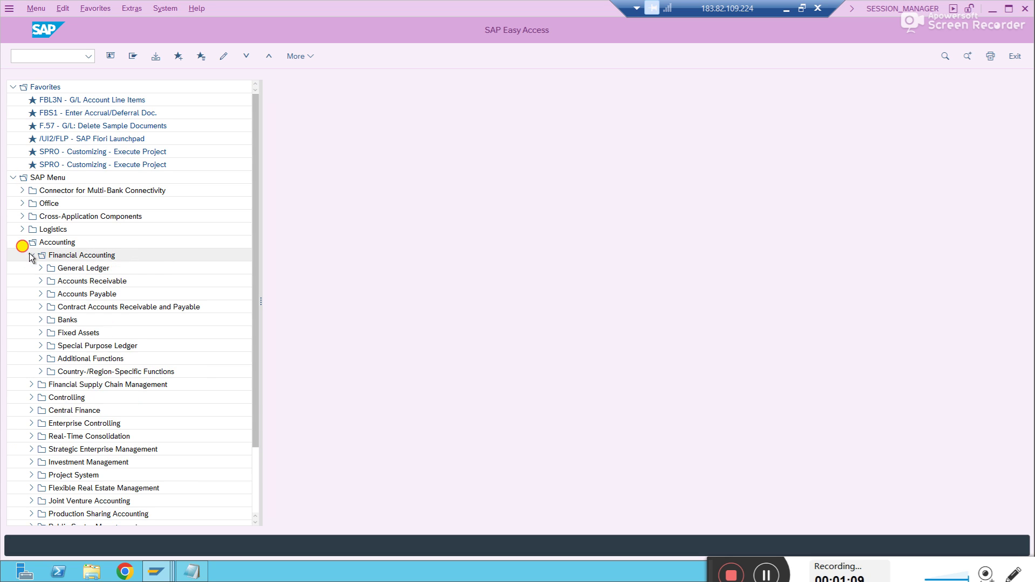
pyautogui.click(40, 294)
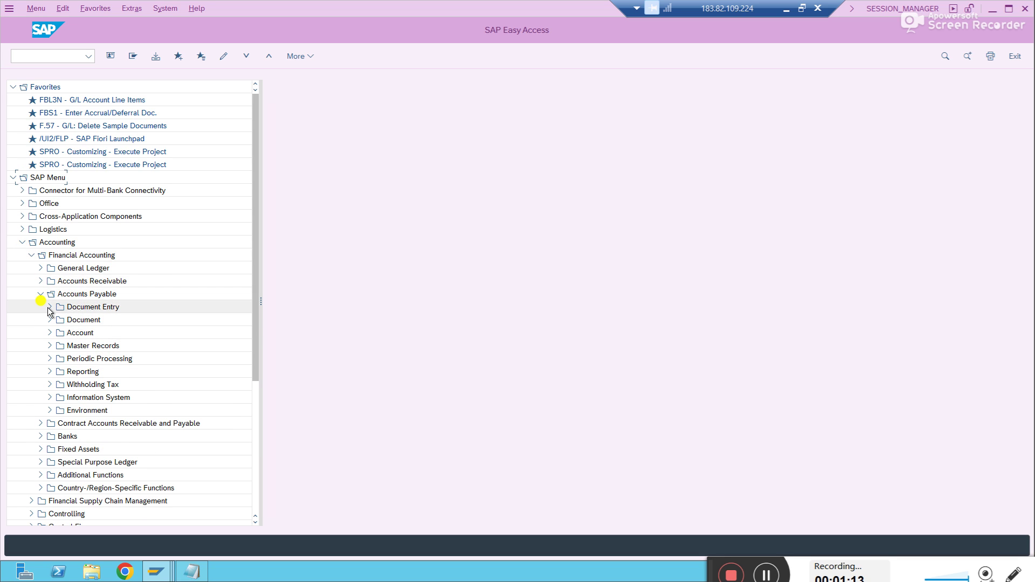
pyautogui.click(49, 307)
pyautogui.click(58, 462)
pyautogui.doubleClick(96, 475)
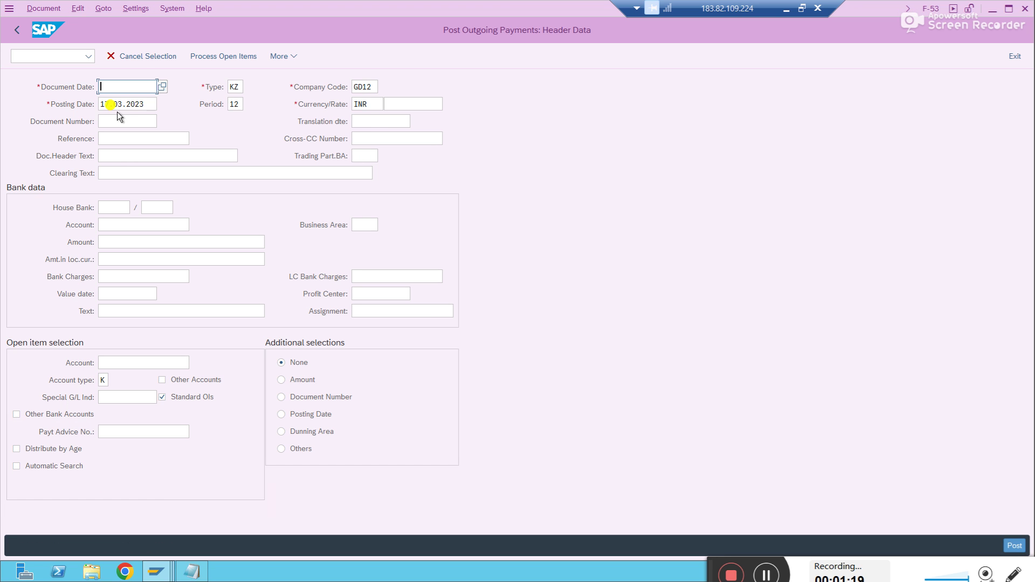
# Set the document date to 17.03.2023 and the clearing text to 'vendor payment'
pyautogui.click(123, 91)
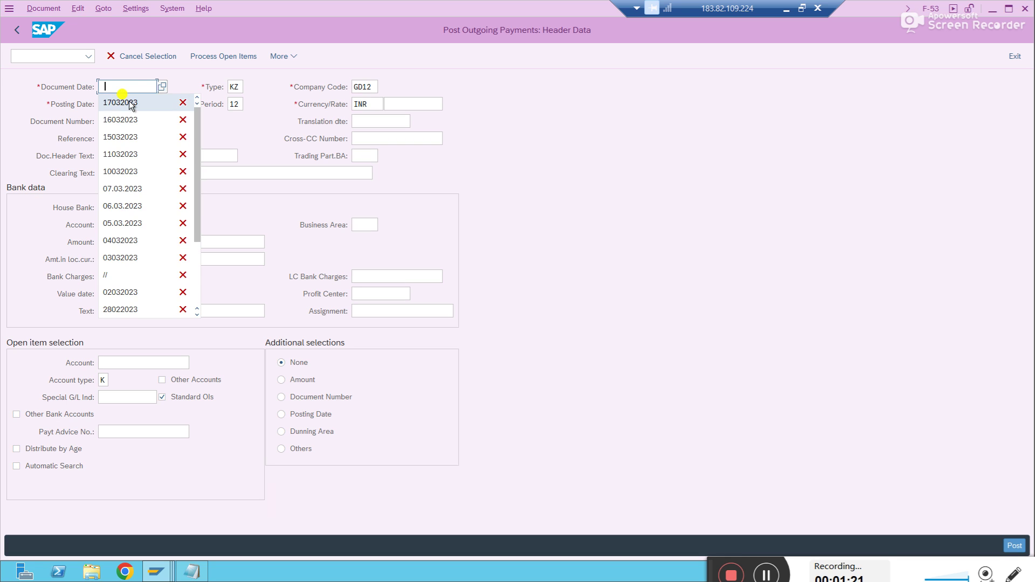
pyautogui.click(128, 103)
pyautogui.click(128, 172)
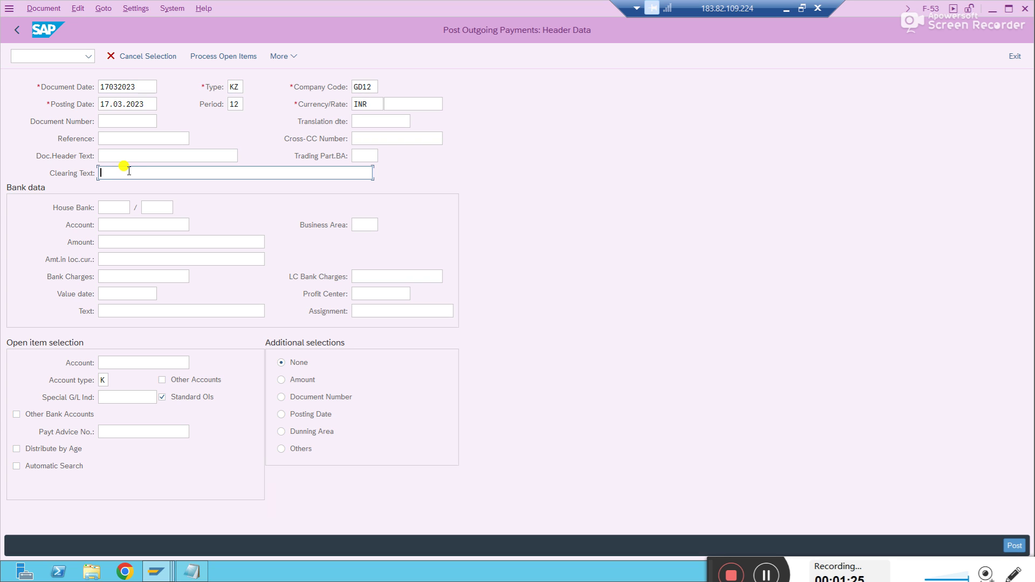
pyautogui.write('vendor payment')
pyautogui.press('Tab')
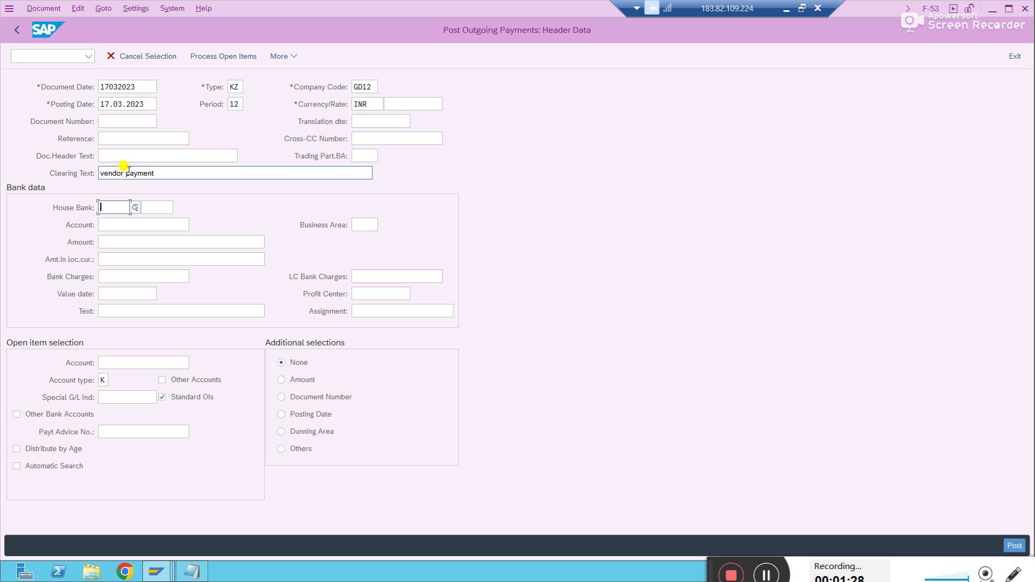
# Enter bank account 10000 and payment amount 5000
pyautogui.click(128, 225)
pyautogui.write('10000')
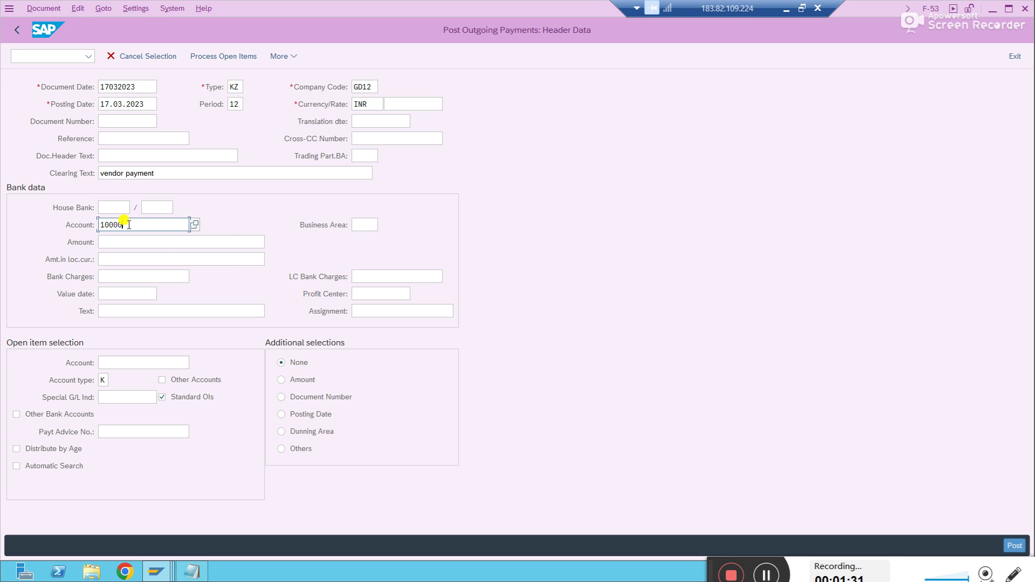
pyautogui.press('Tab')
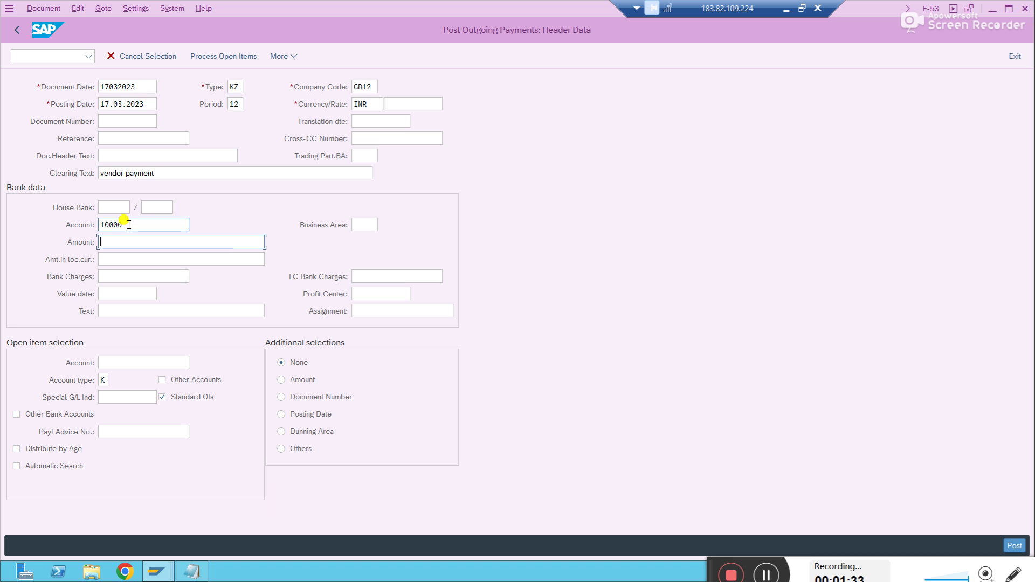
pyautogui.hotkey('alt', 'Tab')
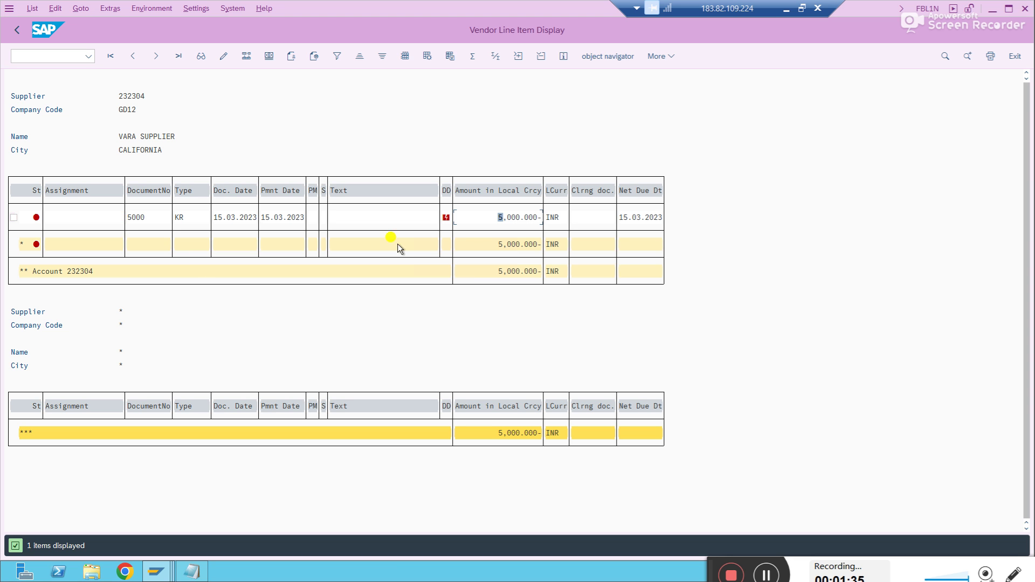
pyautogui.hotkey('alt', 'Tab')
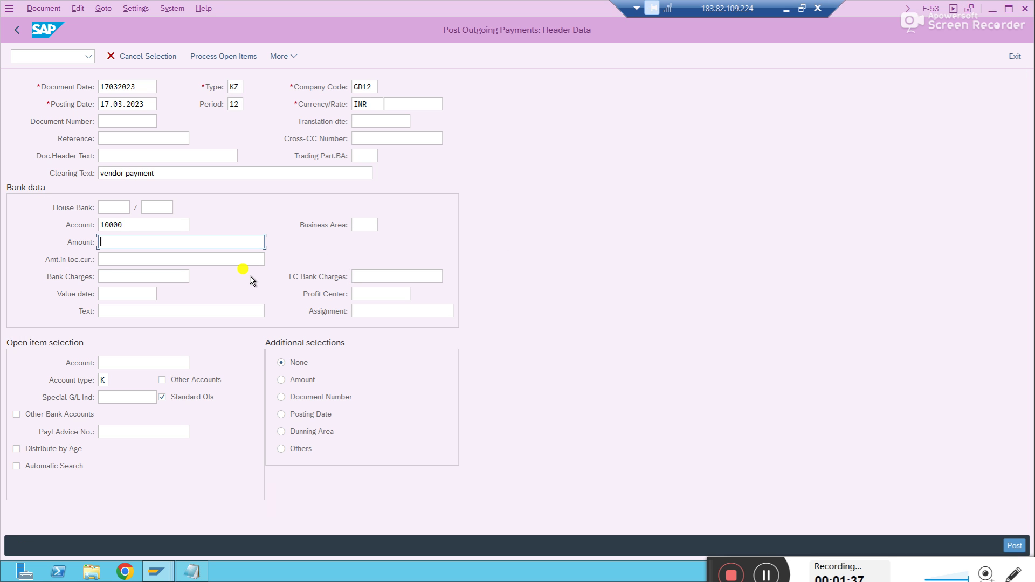
pyautogui.write('5000')
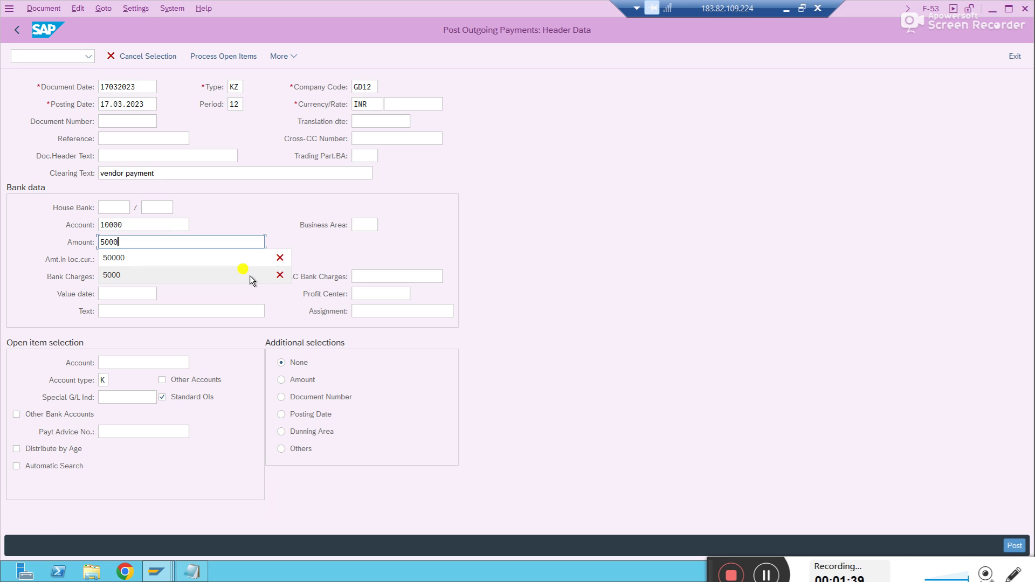
pyautogui.click(251, 276)
# Enter the line item text 'vendor payment' and move to the open-item account field
pyautogui.click(203, 311)
pyautogui.write('vendor payment')
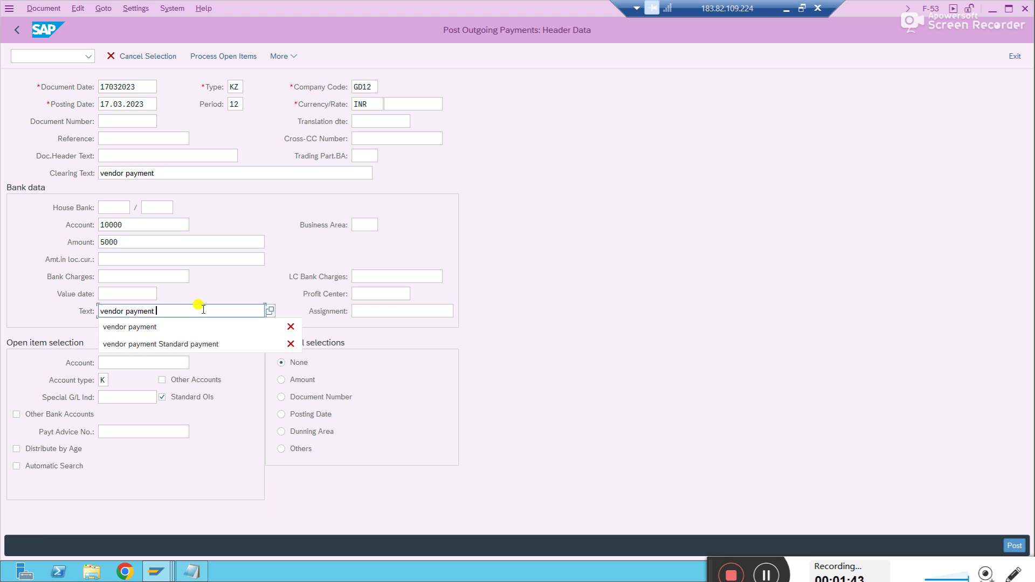
pyautogui.press('Tab')
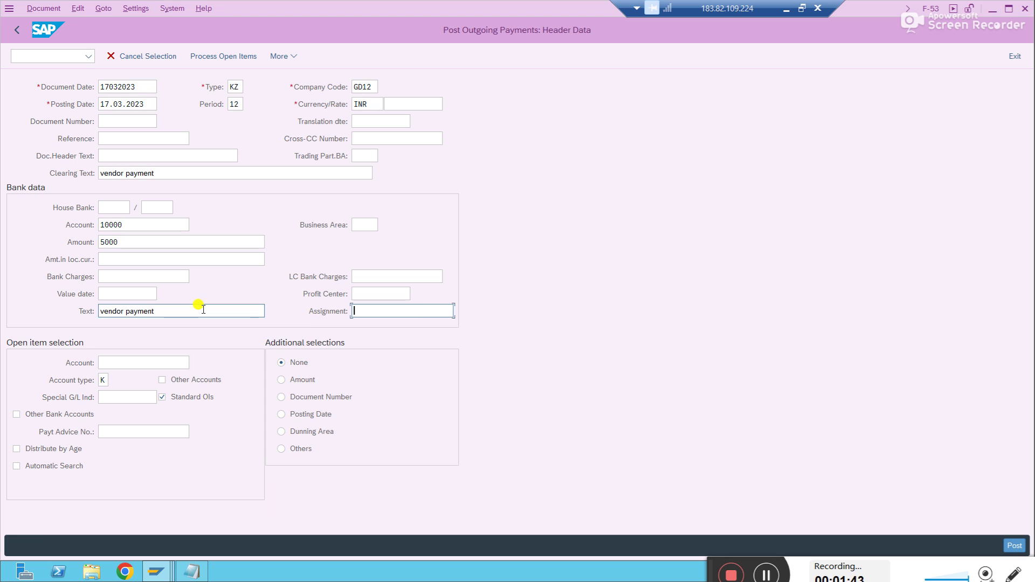
pyautogui.click(132, 362)
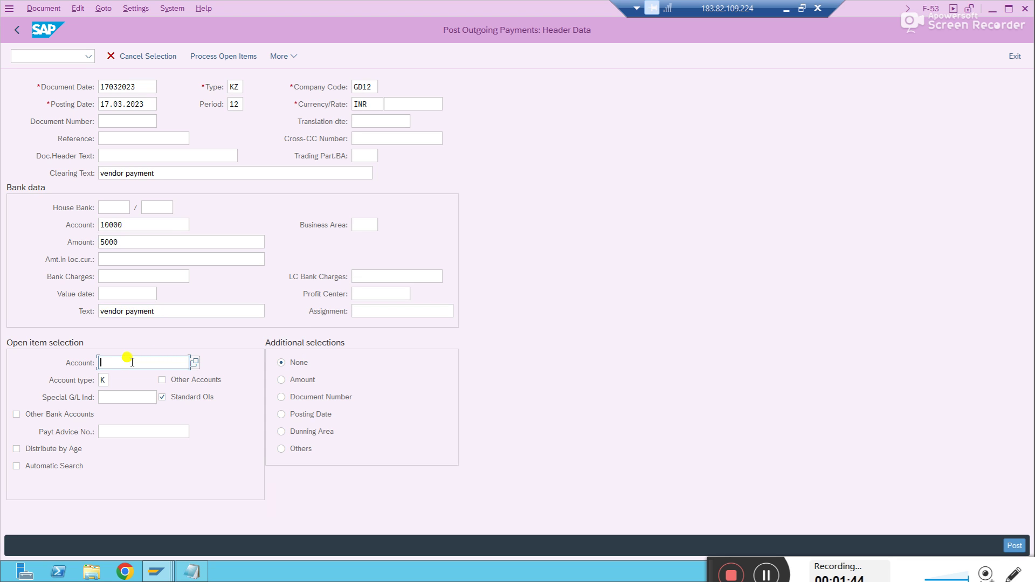
# Select supplier 232304 for open-item processing, which raises the GD12 missing in T043G error
pyautogui.click(194, 363)
pyautogui.press('Return')
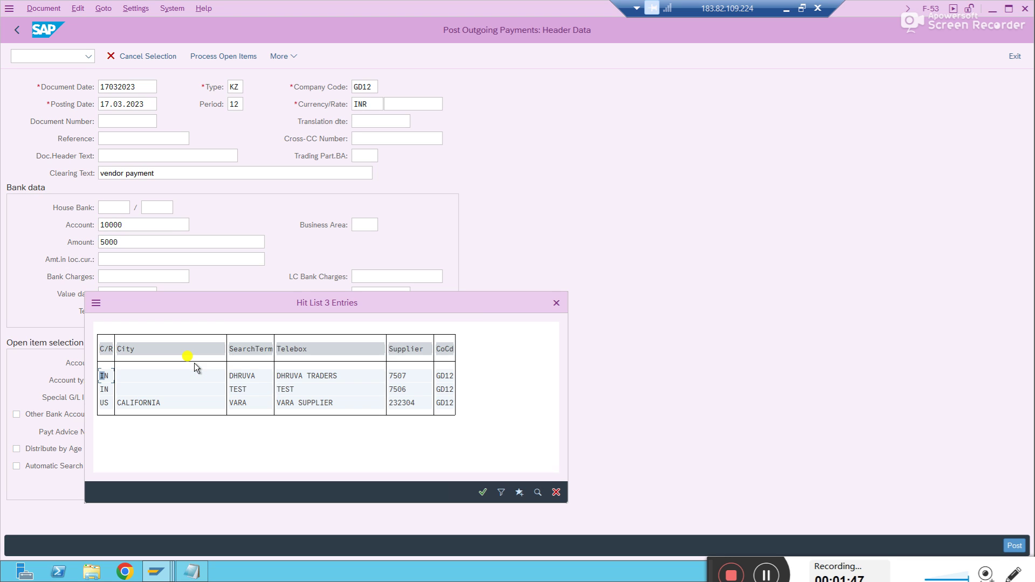
pyautogui.doubleClick(294, 405)
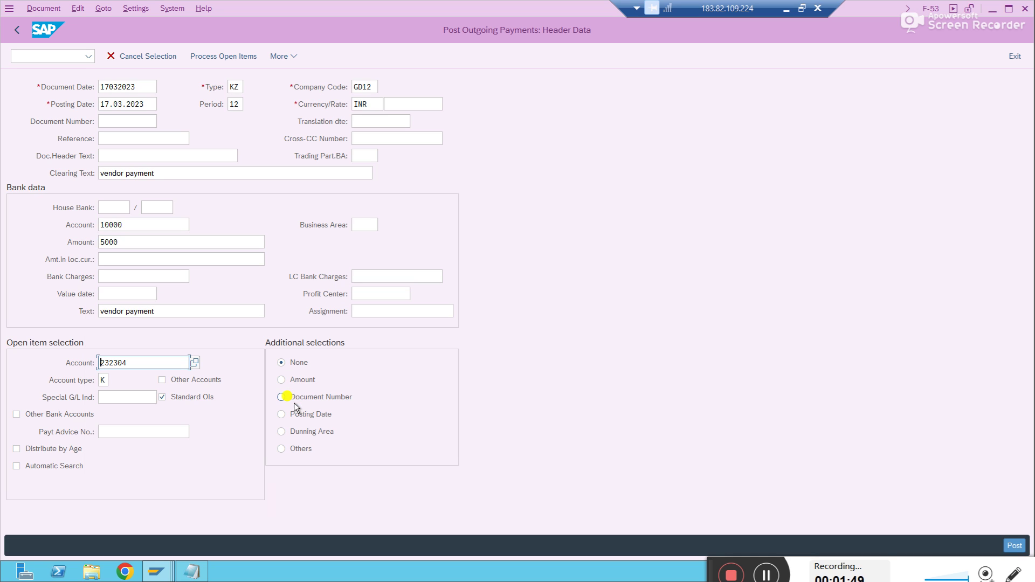
pyautogui.doubleClick(140, 366)
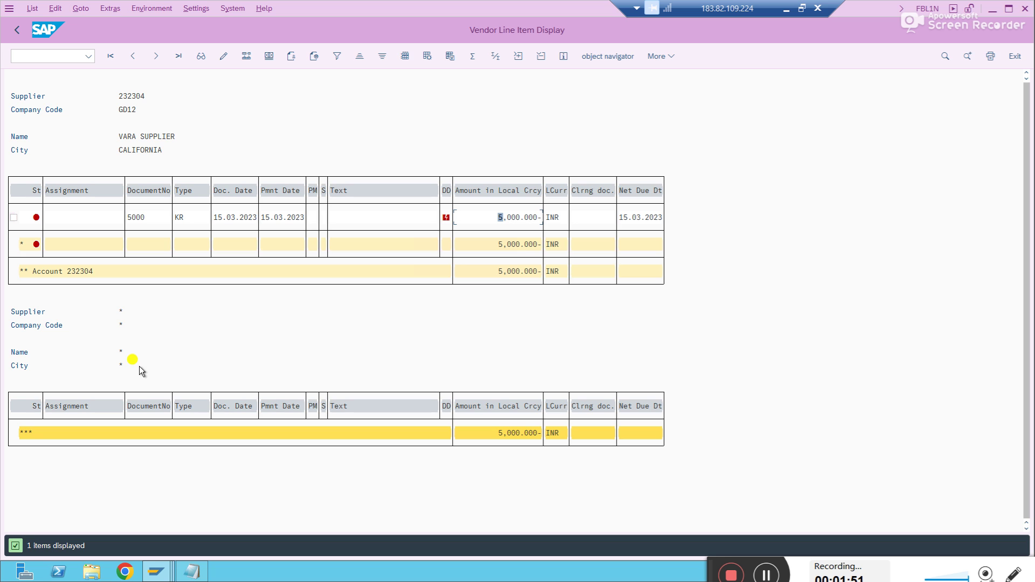
pyautogui.press('F3')
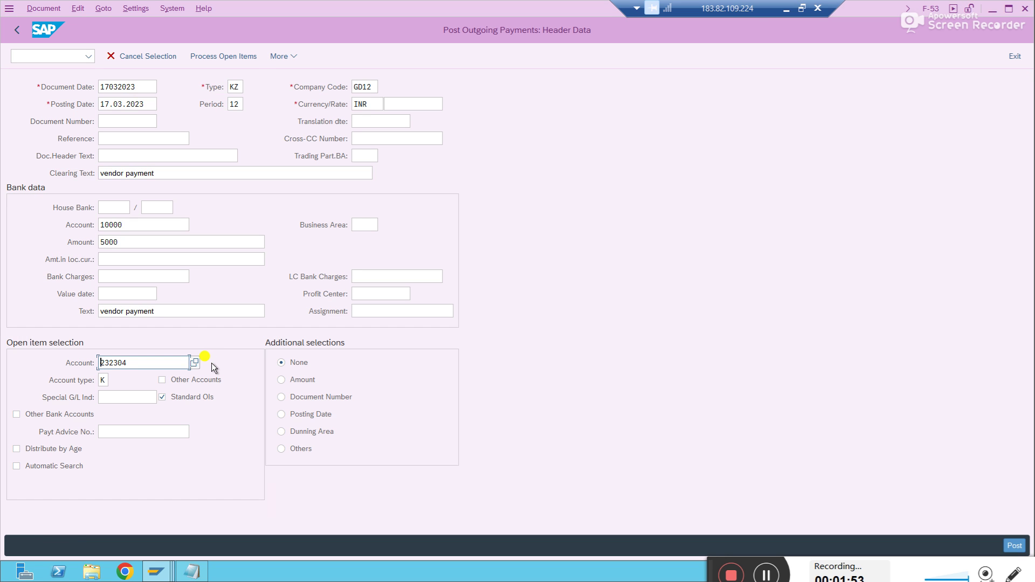
pyautogui.press('Return')
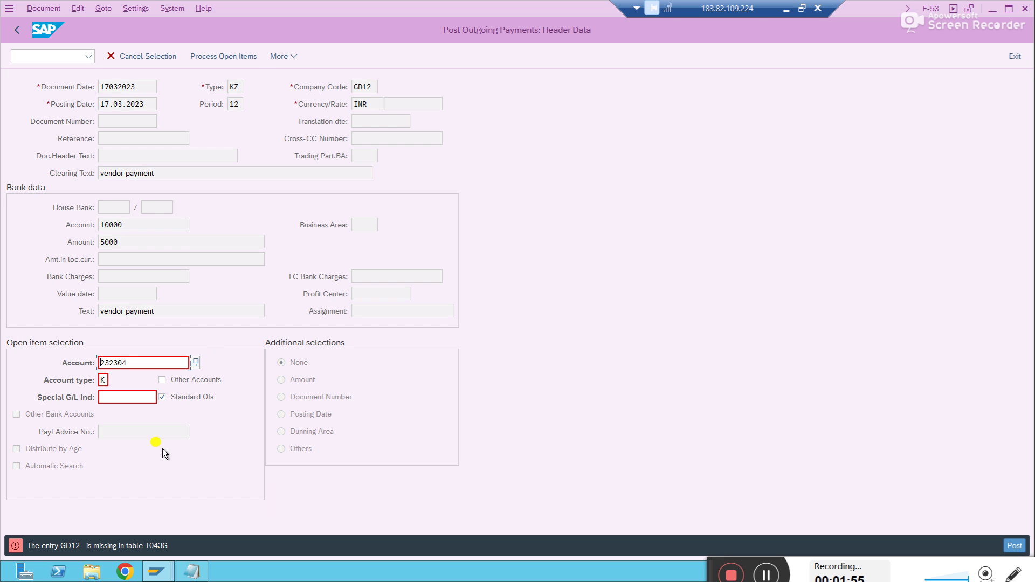
pyautogui.doubleClick(110, 546)
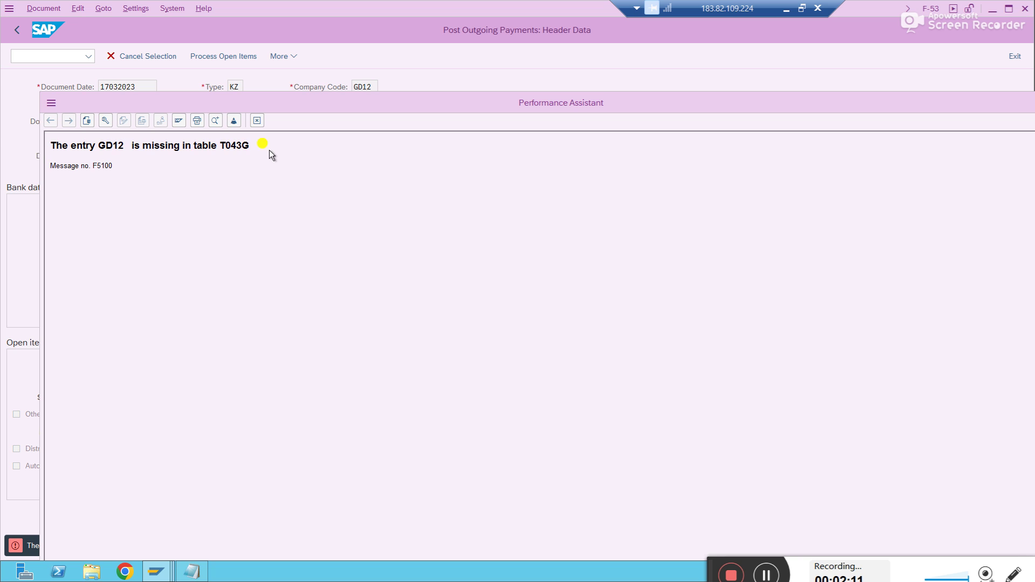
# Select the table name T043G in the F5100 error explanation and switch windows
pyautogui.doubleClick(225, 146)
pyautogui.hotkey('alt', 'Tab')
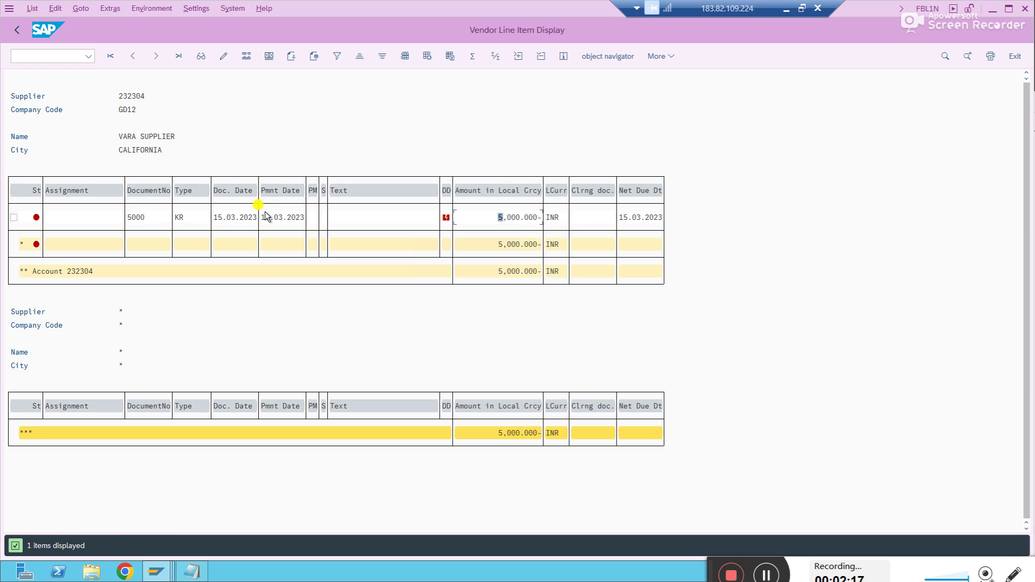
# Open table T043G in the SE16N General Table Display
pyautogui.hotkey('alt', 'Tab')
pyautogui.write('se16n')
pyautogui.press('Return')
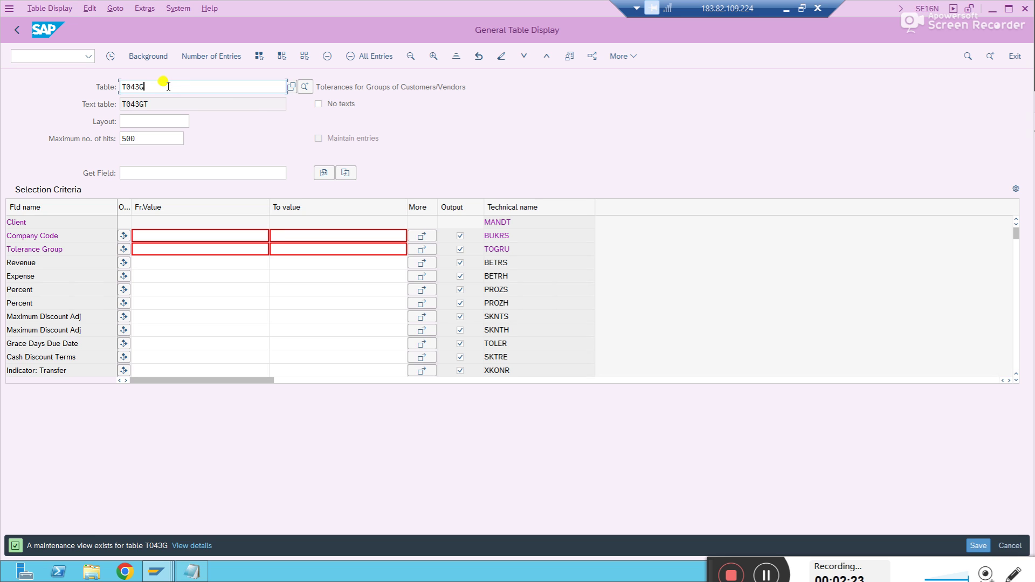
pyautogui.click(439, 87)
# Query table T043G for company code GD12, which returns no entries
pyautogui.moveTo(467, 87); pyautogui.dragTo(312, 87)
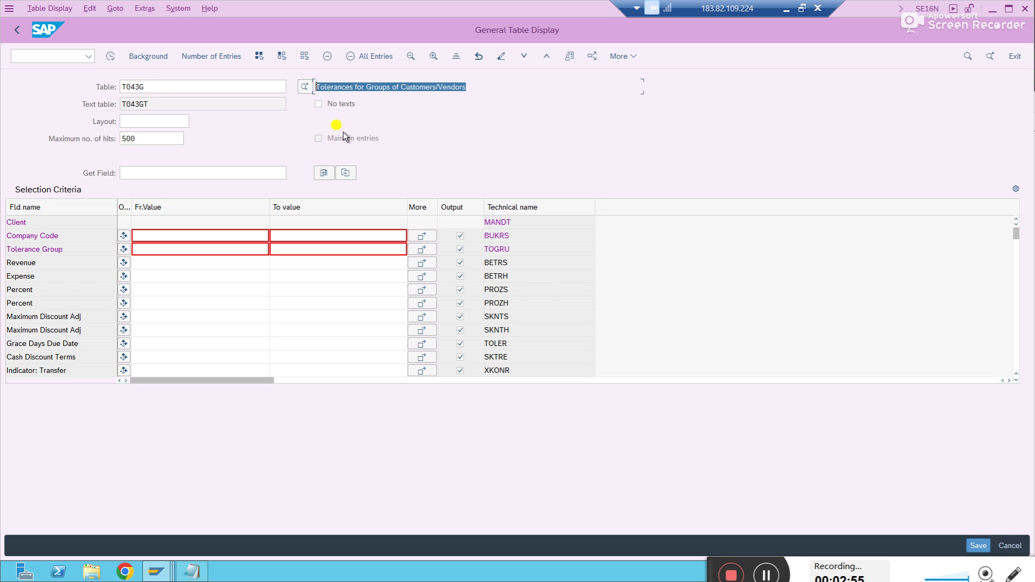
pyautogui.moveTo(157, 86); pyautogui.dragTo(38, 97)
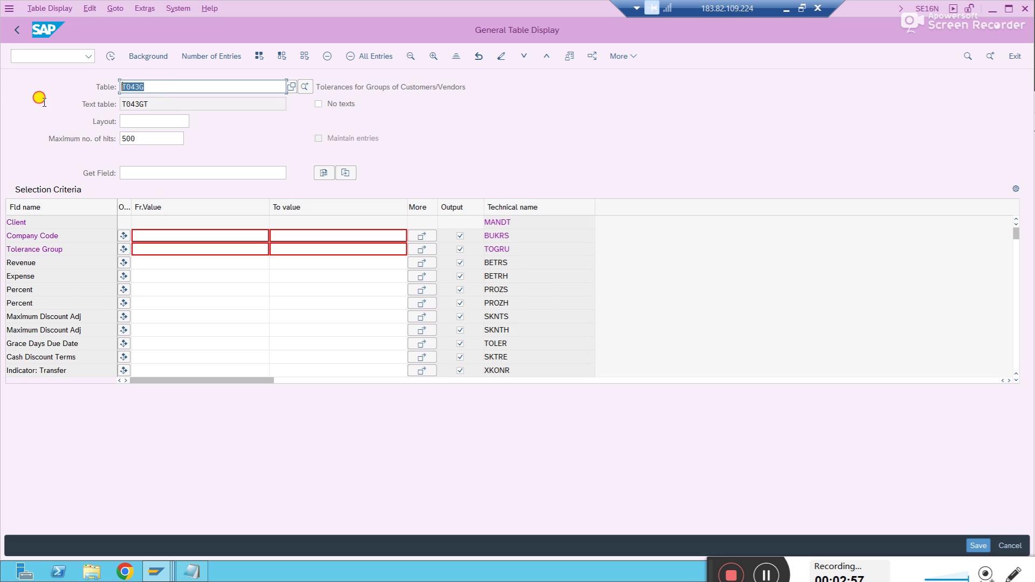
pyautogui.click(46, 56)
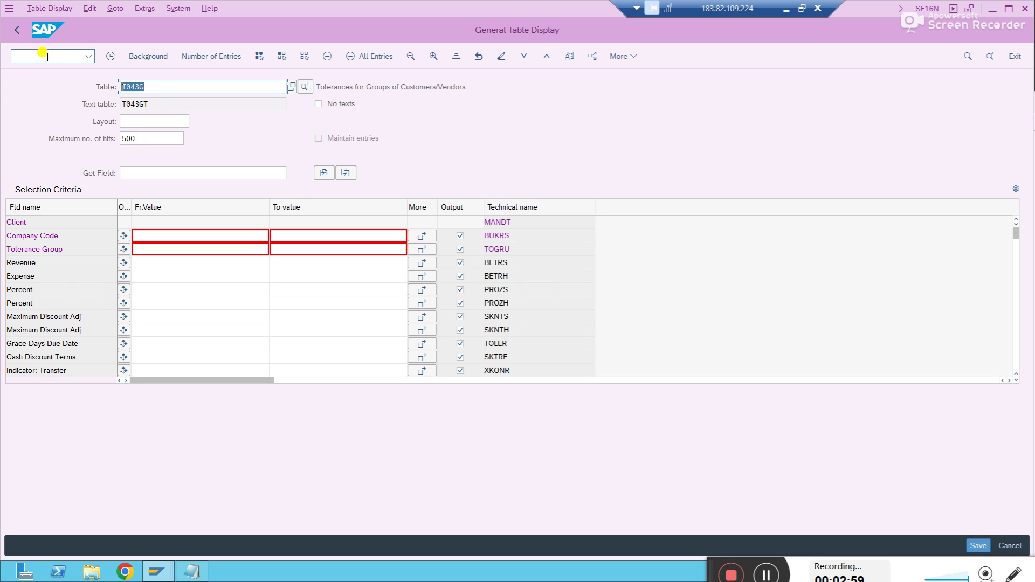
pyautogui.write('/ns')
pyautogui.press('BackSpace')
pyautogui.press('BackSpace')
pyautogui.press('BackSpace')
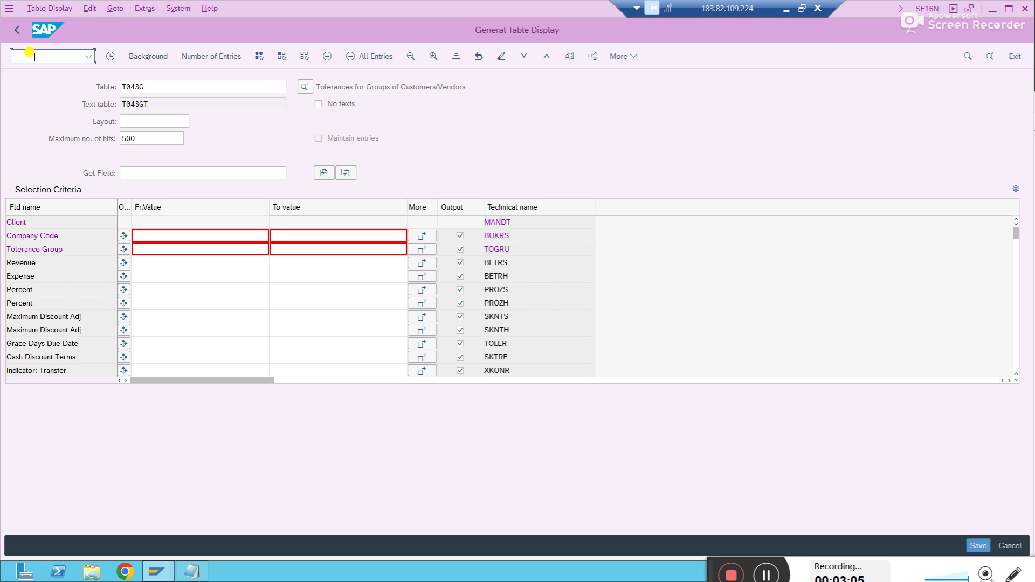
pyautogui.click(160, 236)
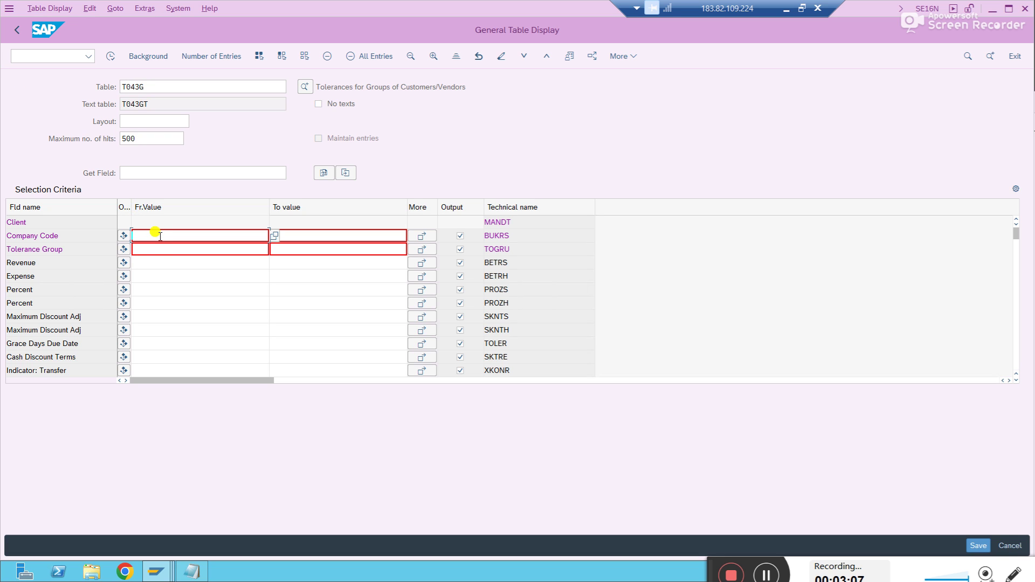
pyautogui.write('GD12')
pyautogui.click(111, 56)
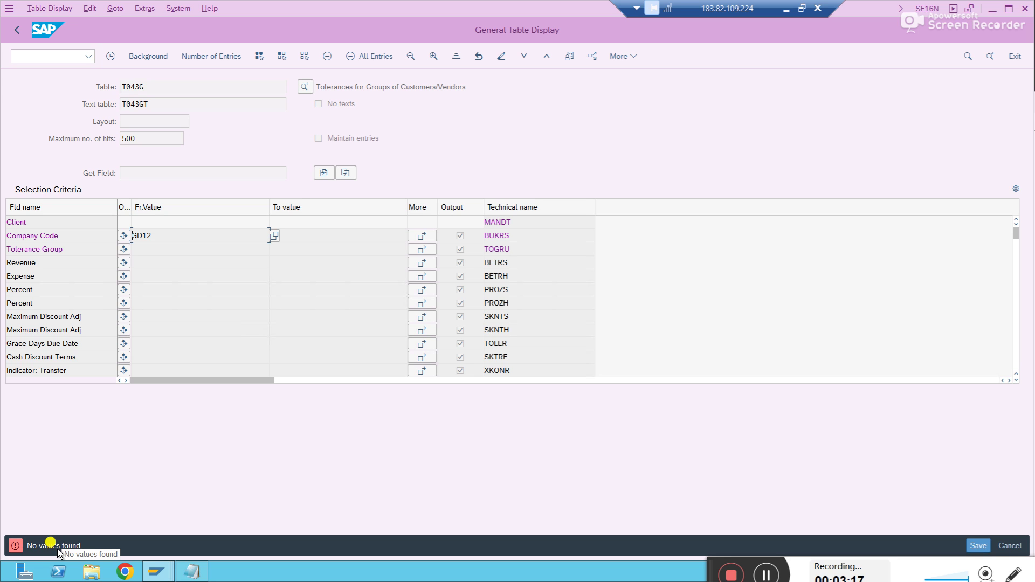
# Start transaction SPRO with /nspro in the other SAP window
pyautogui.hotkey('alt', 'Tab')
pyautogui.write('/nspro')
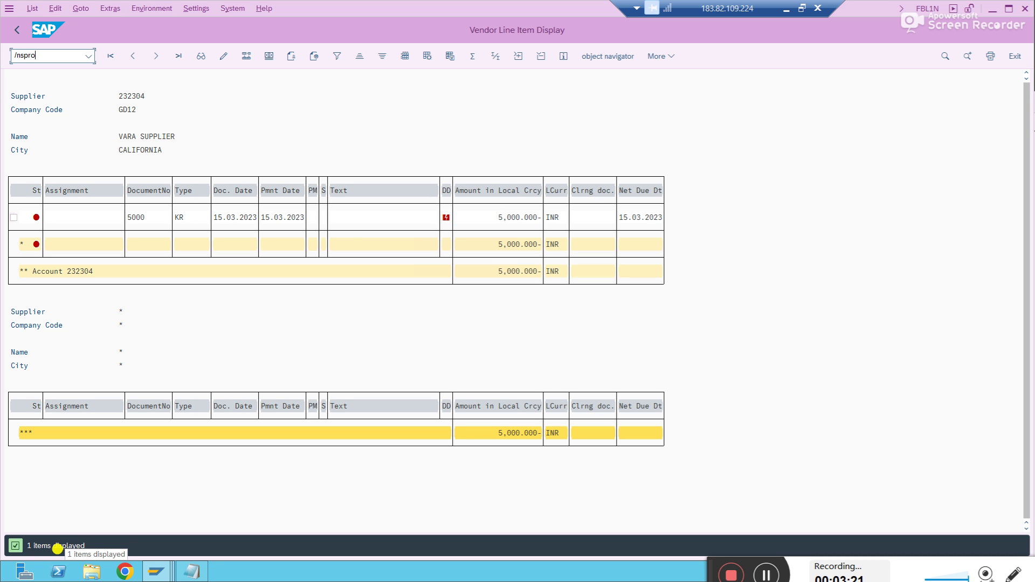
pyautogui.press('Return')
# Open Define Tolerances for Customers and Suppliers under the IMG's Open Item Clearing > Clearing Differences
pyautogui.click(154, 54)
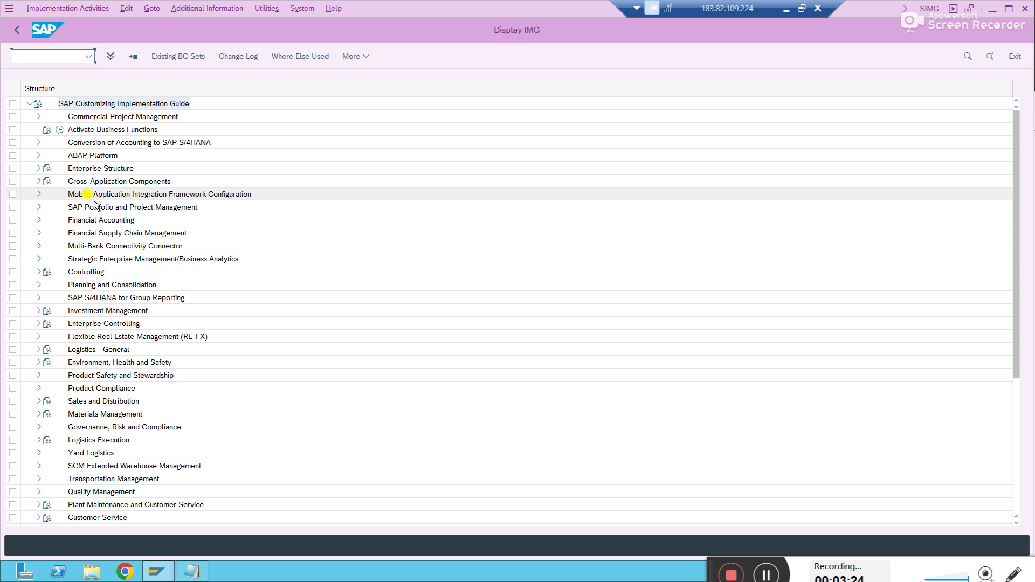
pyautogui.click(39, 220)
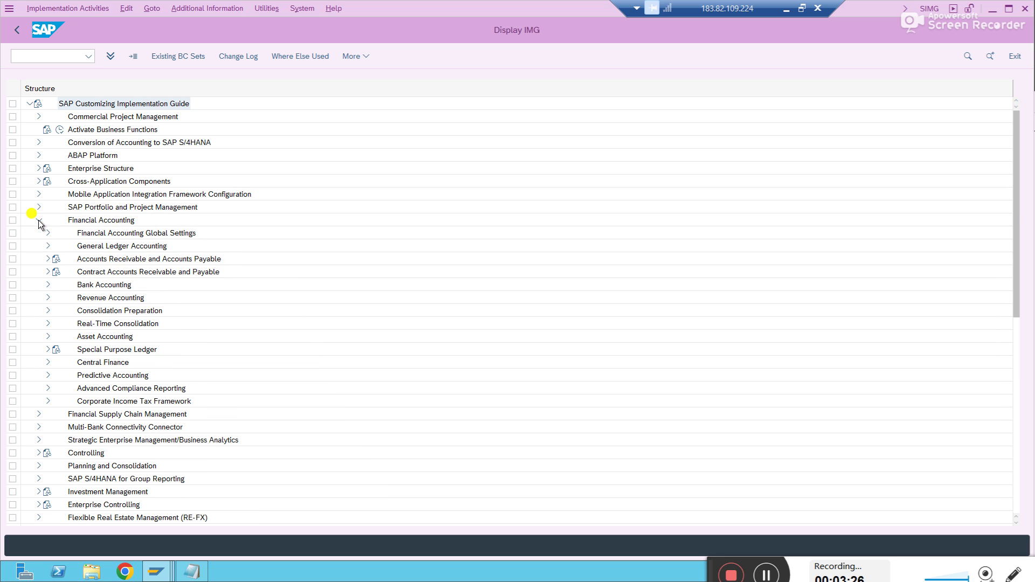
pyautogui.click(47, 259)
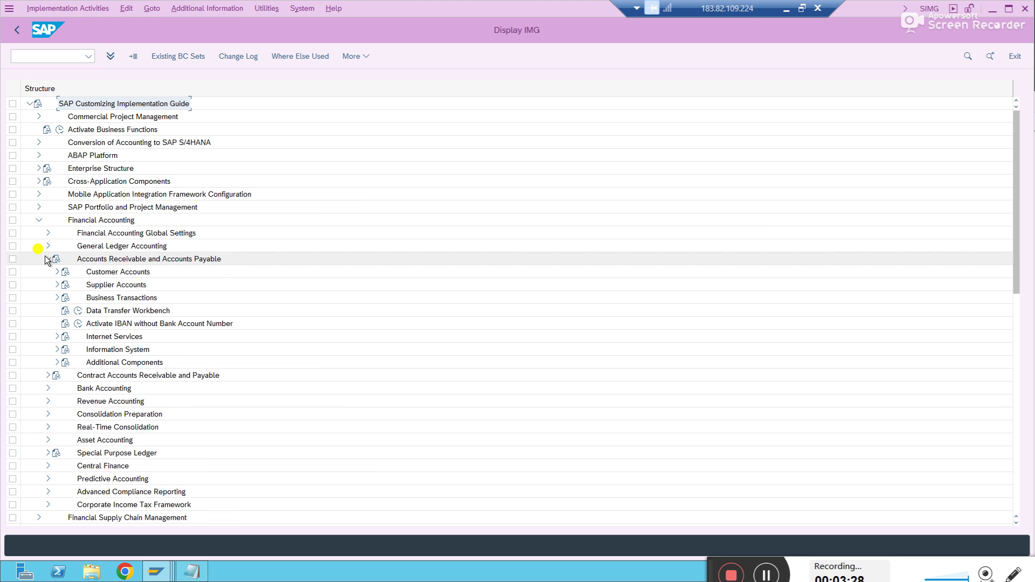
pyautogui.click(56, 298)
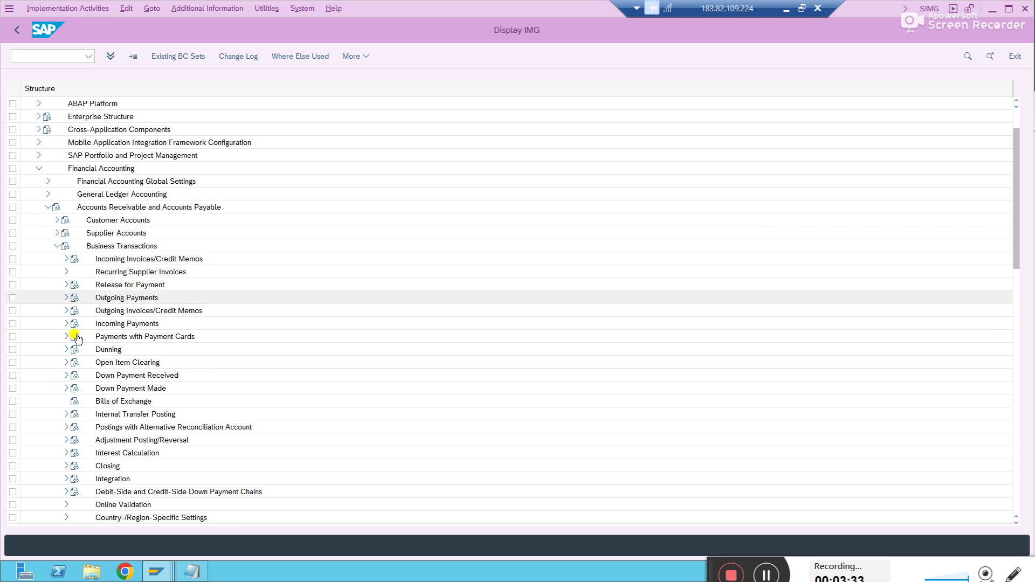
pyautogui.click(66, 362)
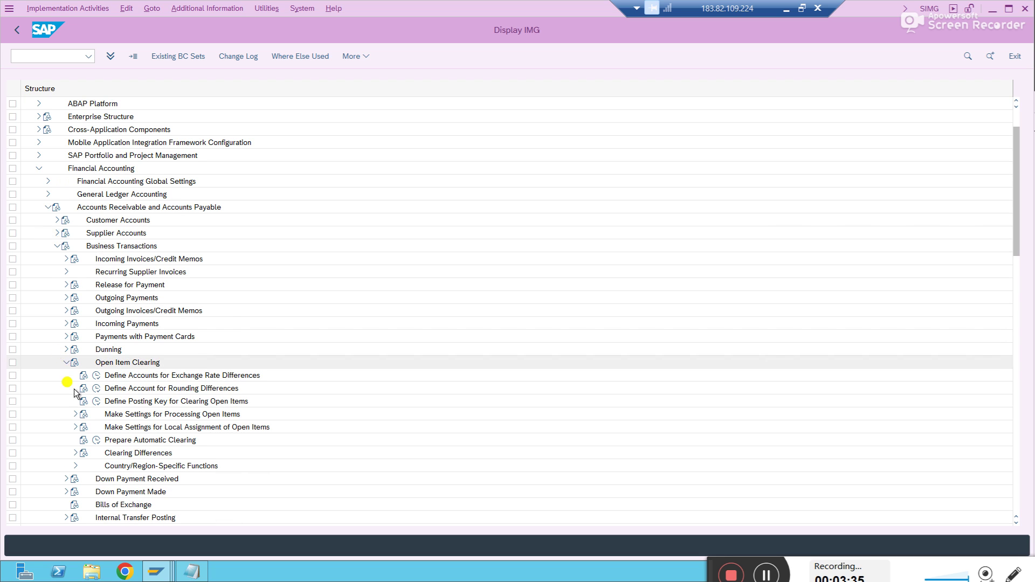
pyautogui.click(75, 454)
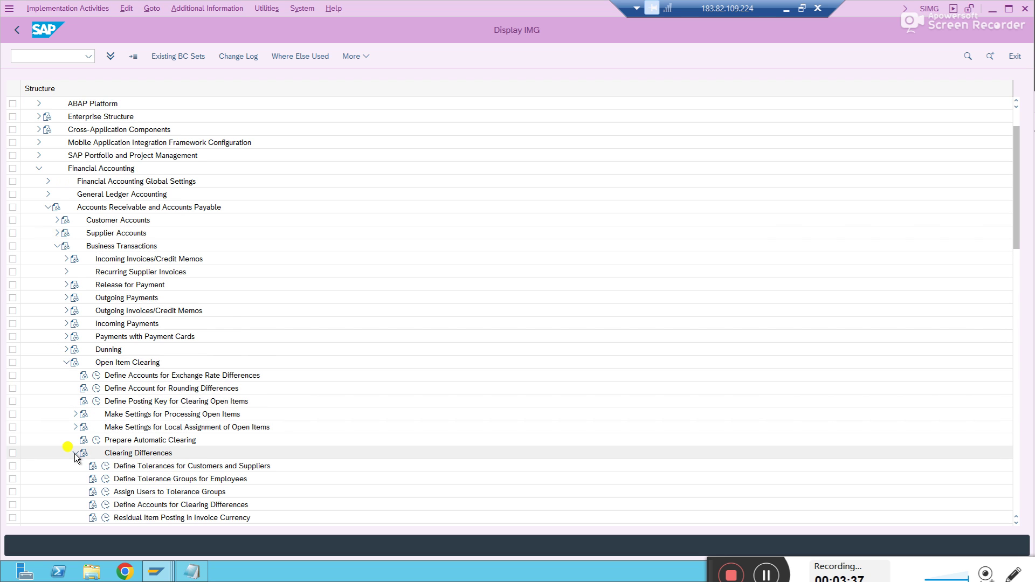
pyautogui.click(177, 466)
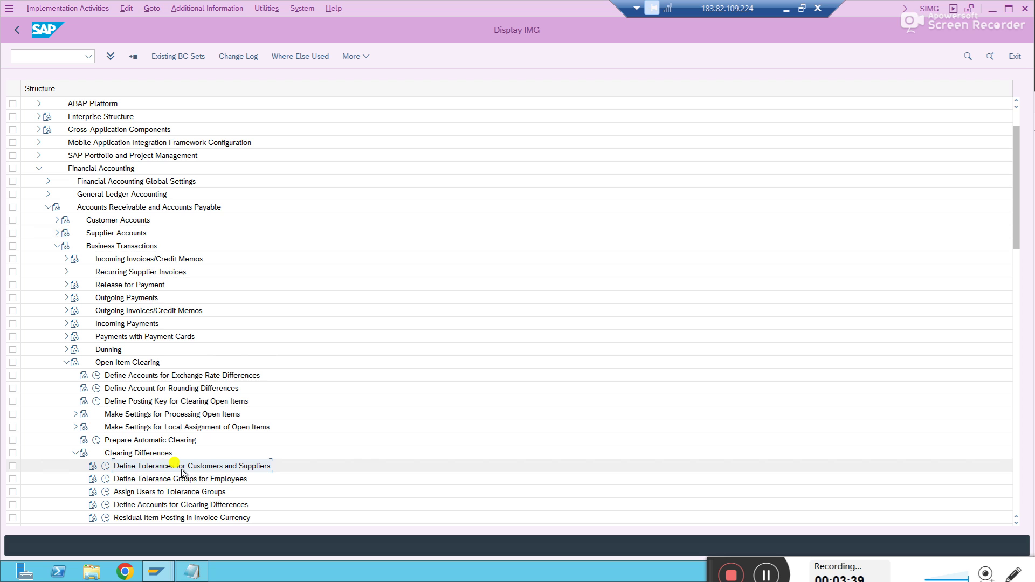
pyautogui.click(105, 467)
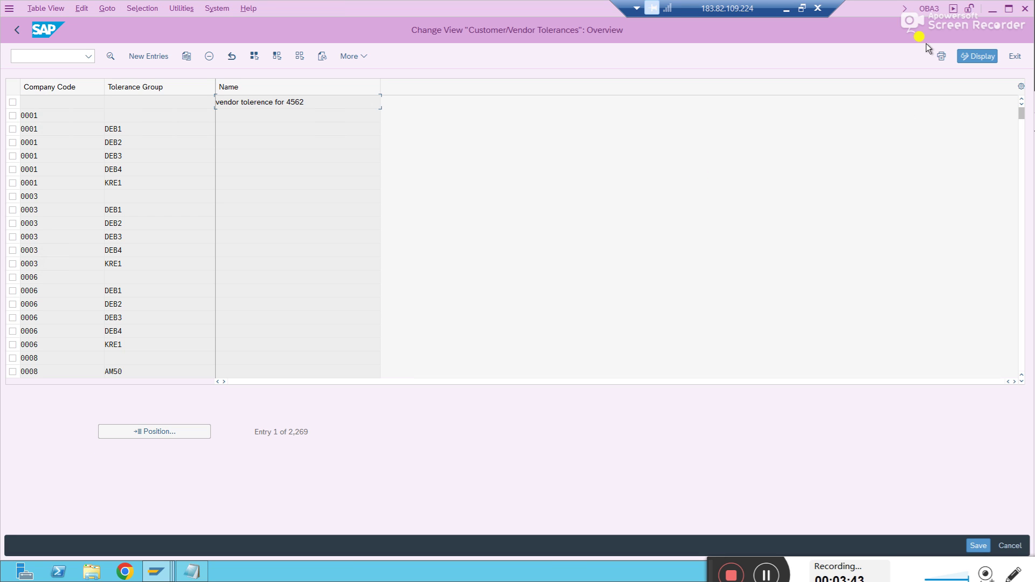
# Check the system information and search the tolerance list for company code GD12
pyautogui.click(926, 10)
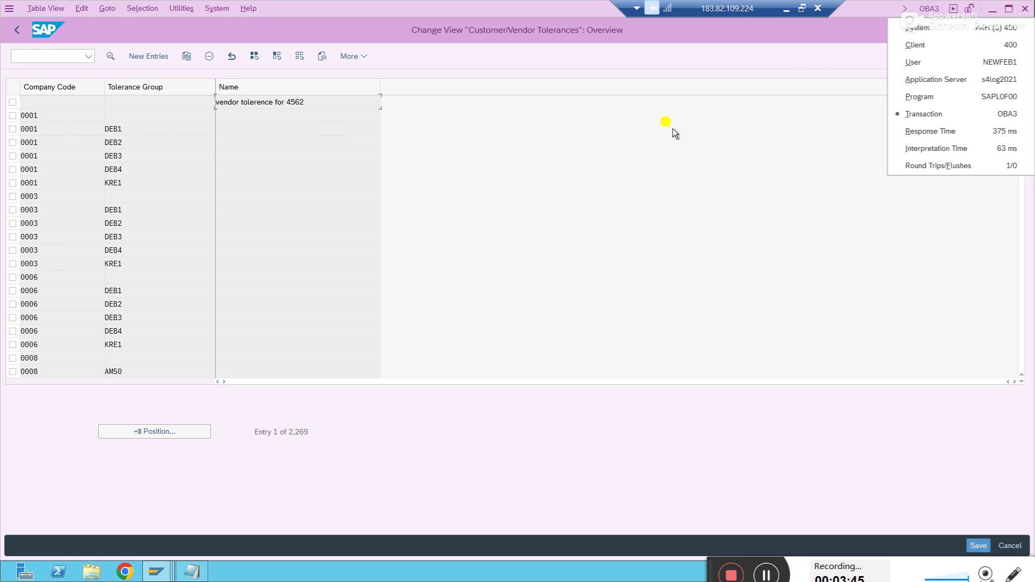
pyautogui.click(176, 432)
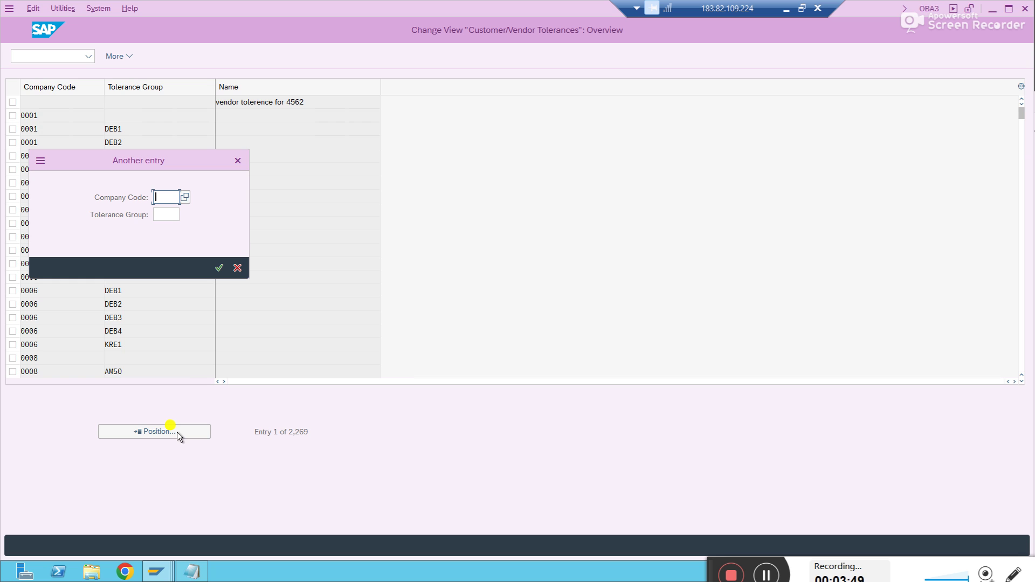
pyautogui.write('gd12')
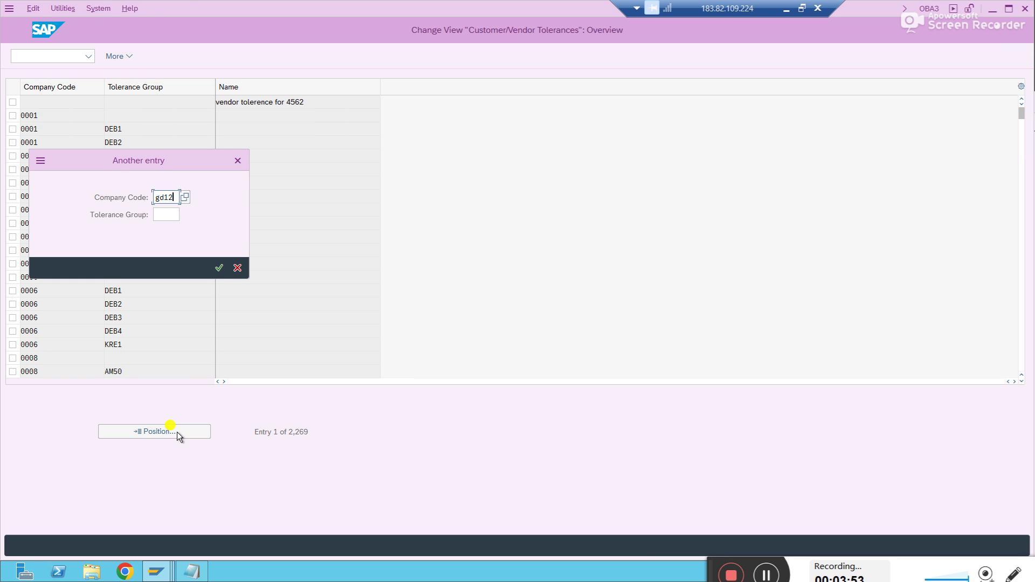
pyautogui.press('Return')
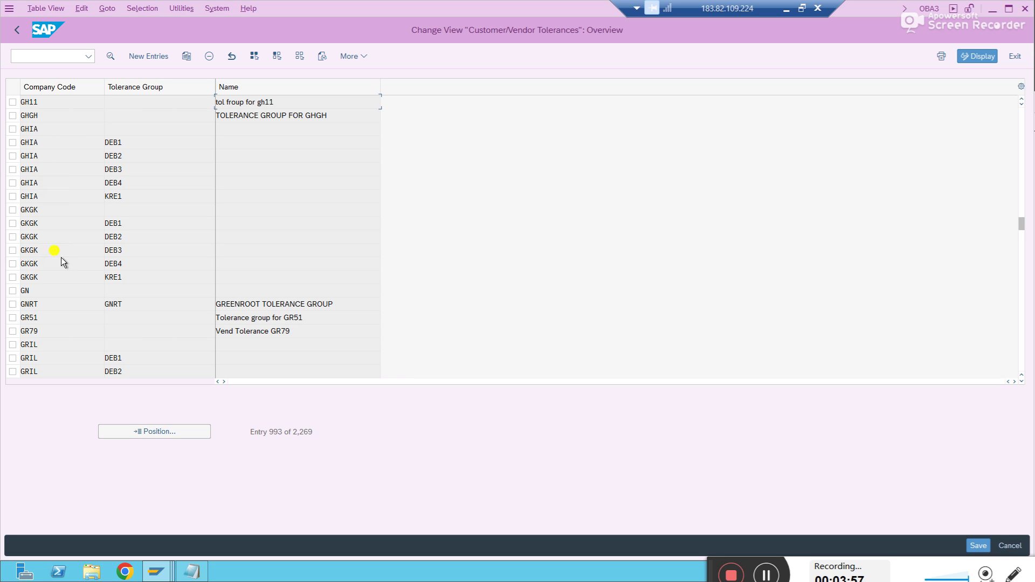
# Look up company code 1810's tolerance details as a reference, then start a new entry
pyautogui.click(147, 432)
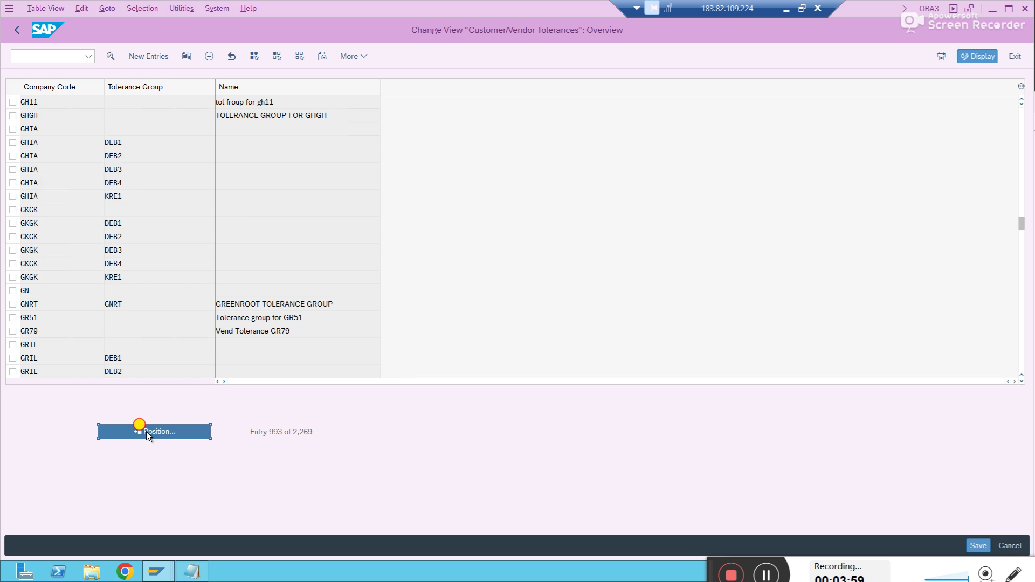
pyautogui.write('1810')
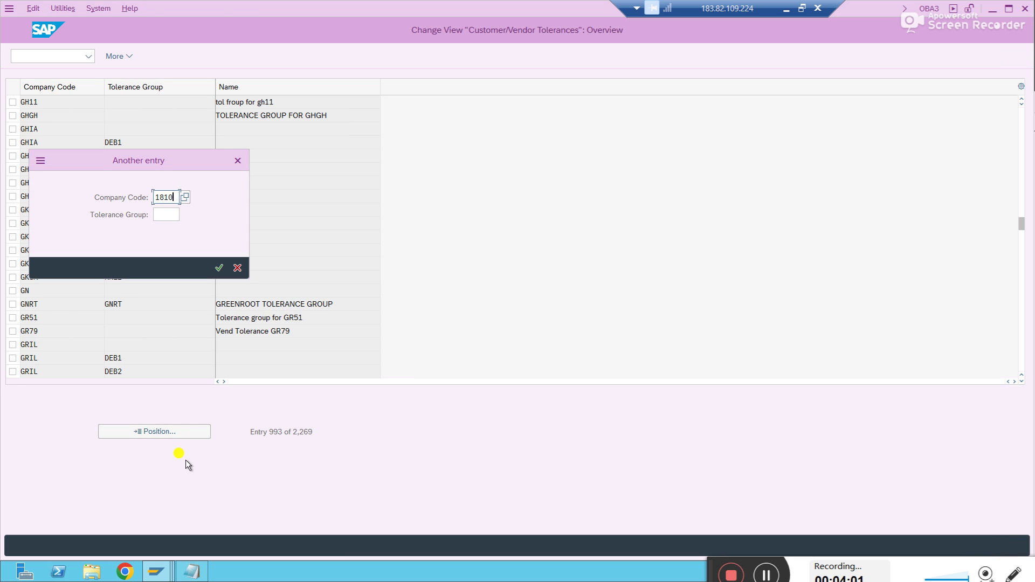
pyautogui.press('Return')
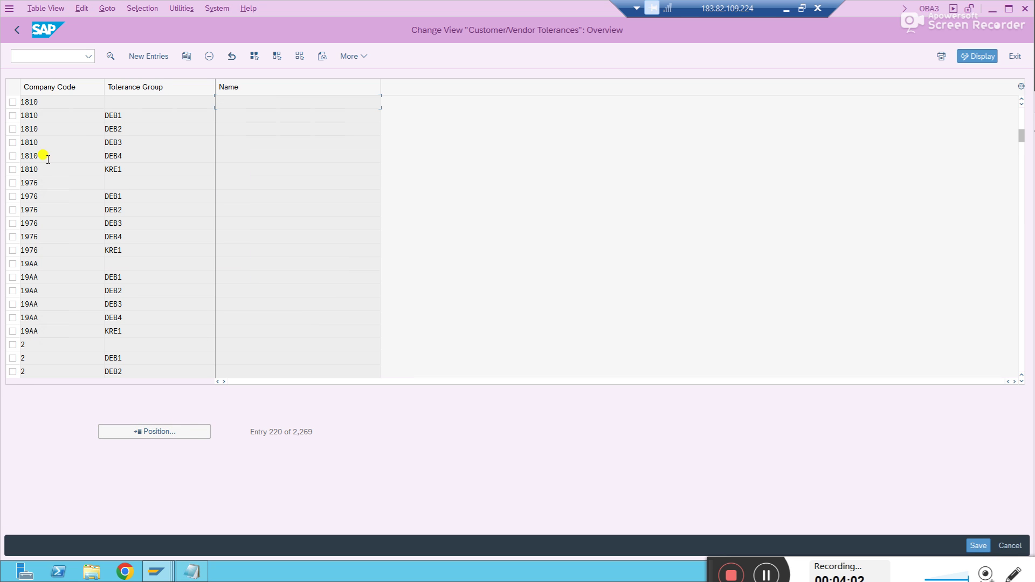
pyautogui.doubleClick(40, 102)
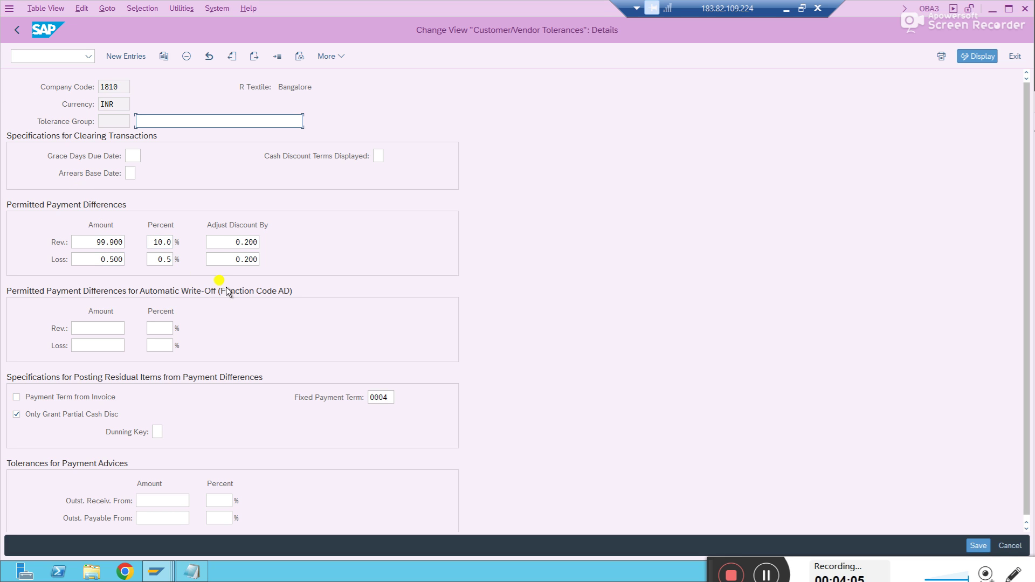
pyautogui.press('F3')
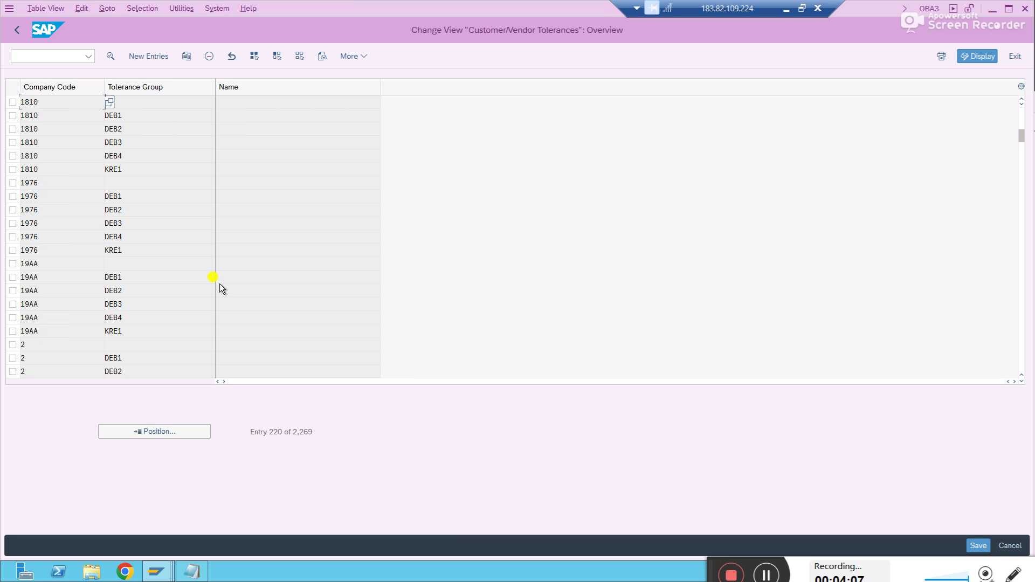
pyautogui.click(11, 102)
pyautogui.click(12, 100)
pyautogui.click(153, 57)
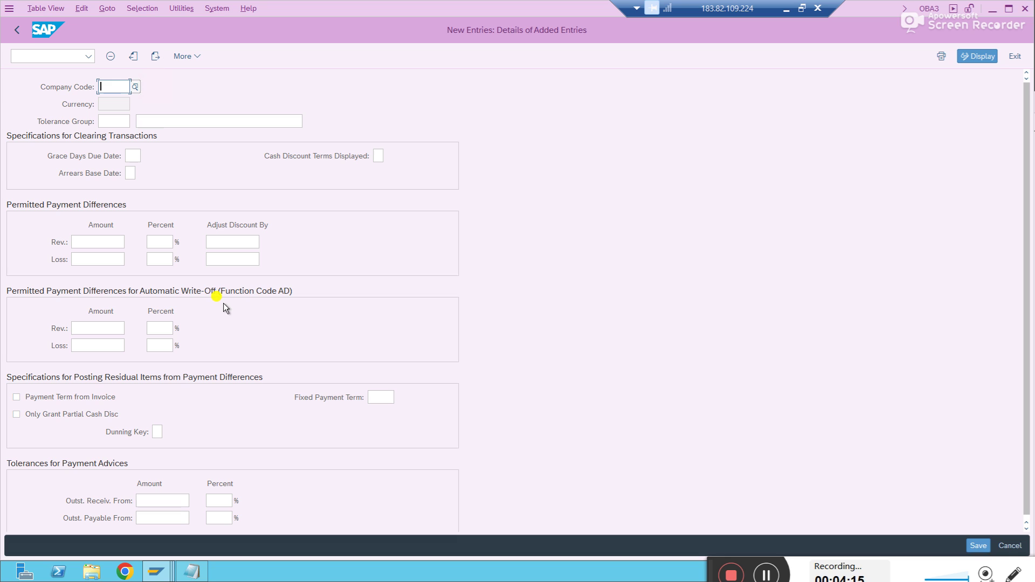
# Save a GD12 tolerance entry in INR with a blank tolerance group under a customizing request
pyautogui.write('gd12')
pyautogui.press('Return')
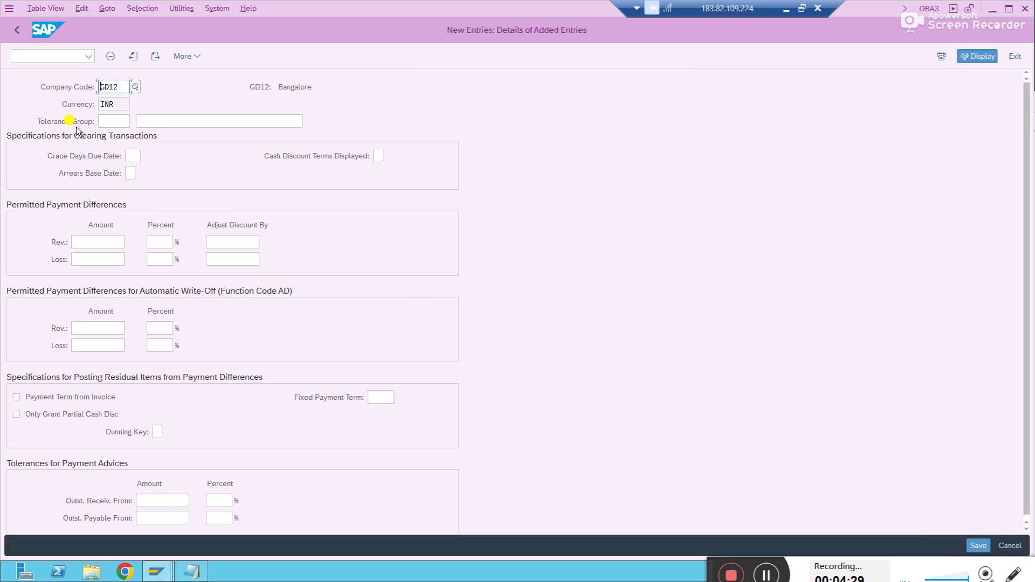
pyautogui.click(112, 124)
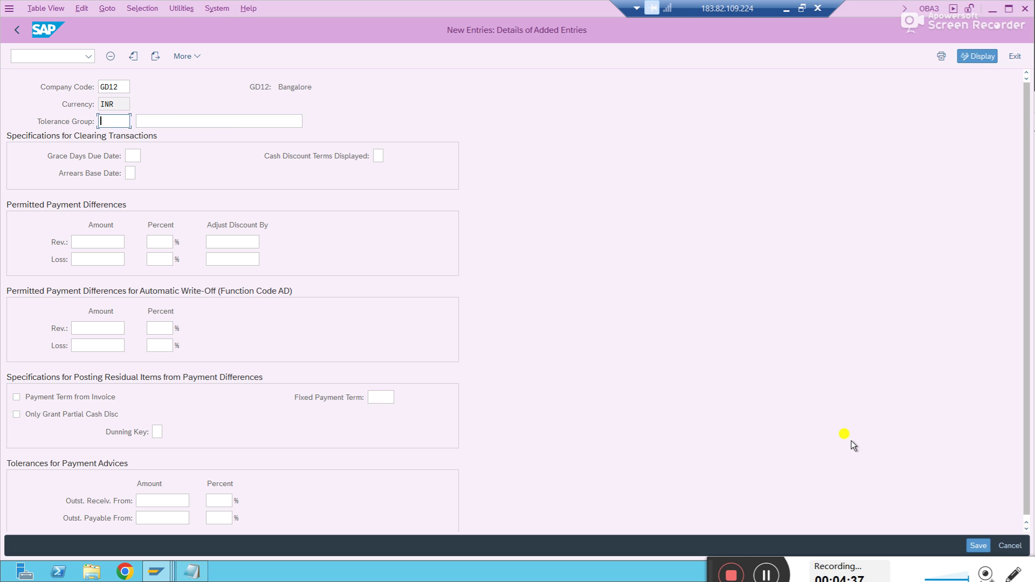
pyautogui.click(976, 544)
pyautogui.click(282, 250)
pyautogui.hotkey('alt', 'Tab')
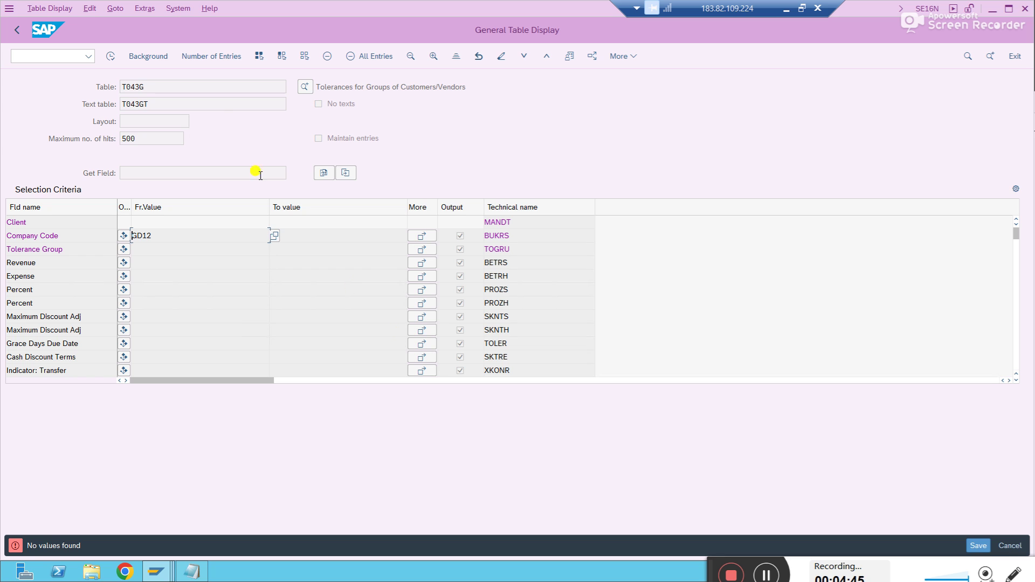
# Confirm T043G holds the GD12 entry by widening the Company Code column, then return to F-53
pyautogui.click(111, 56)
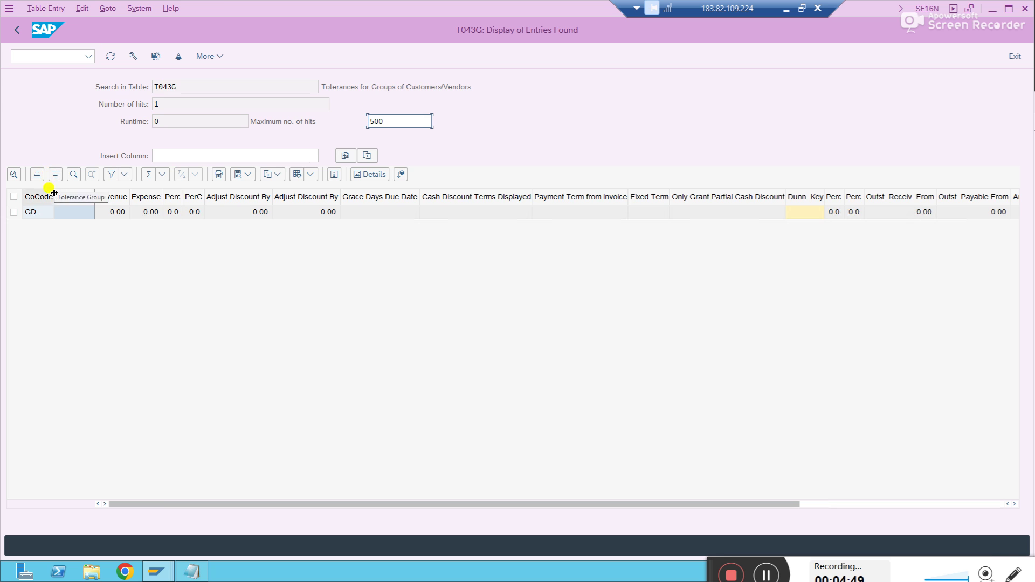
pyautogui.moveTo(54, 197); pyautogui.dragTo(109, 197)
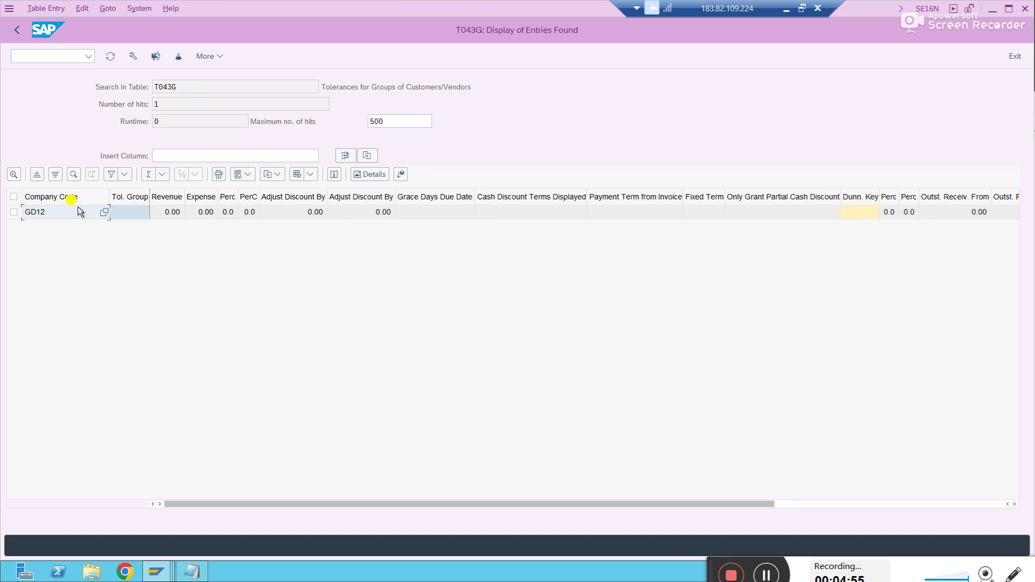
pyautogui.hotkey('alt', 'Tab')
pyautogui.hotkey('alt', 'Tab')
pyautogui.hotkey('alt', 'Tab')
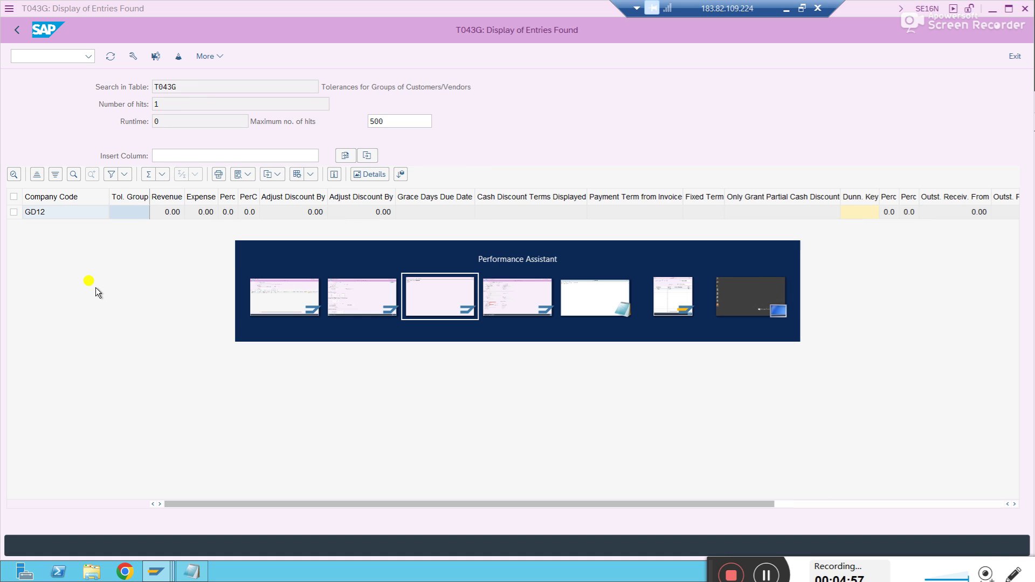
pyautogui.click(144, 361)
# Check supplier 232304's 5,000.000 INR open item is fully assigned and post the payment
pyautogui.press('Return')
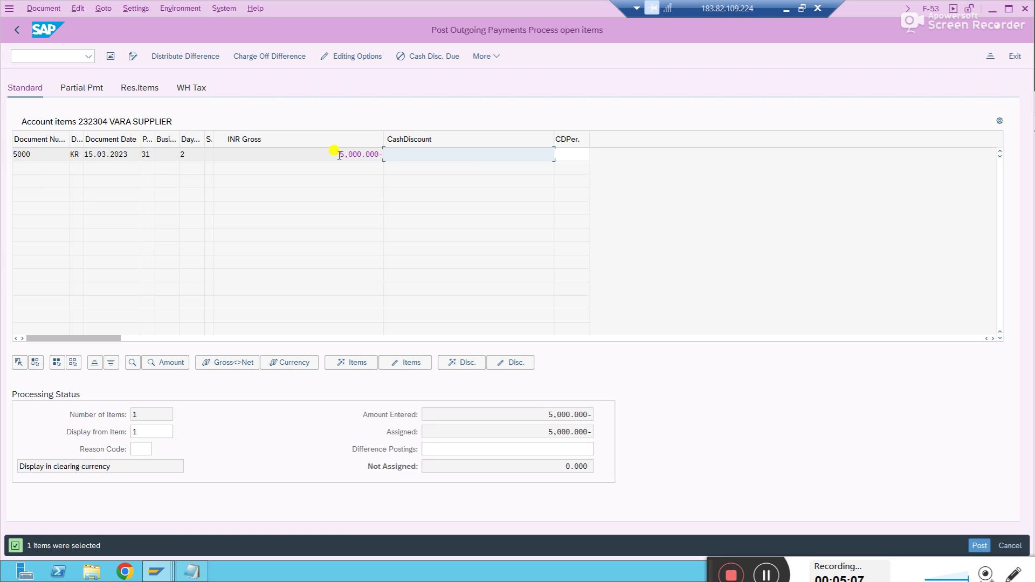
pyautogui.moveTo(553, 421); pyautogui.dragTo(619, 425)
pyautogui.moveTo(536, 433); pyautogui.dragTo(561, 431)
pyautogui.moveTo(642, 426); pyautogui.dragTo(649, 430)
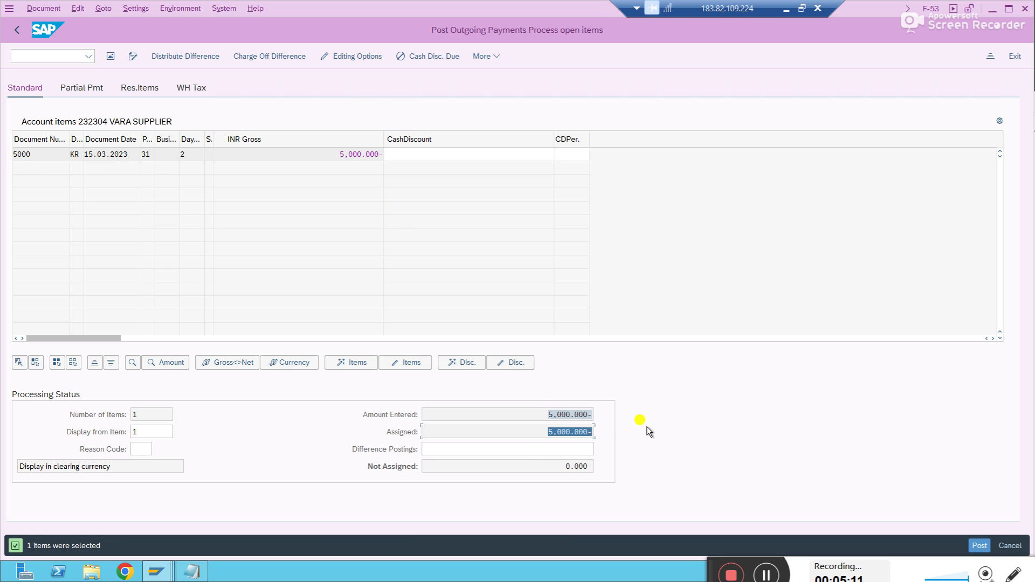
pyautogui.click(979, 546)
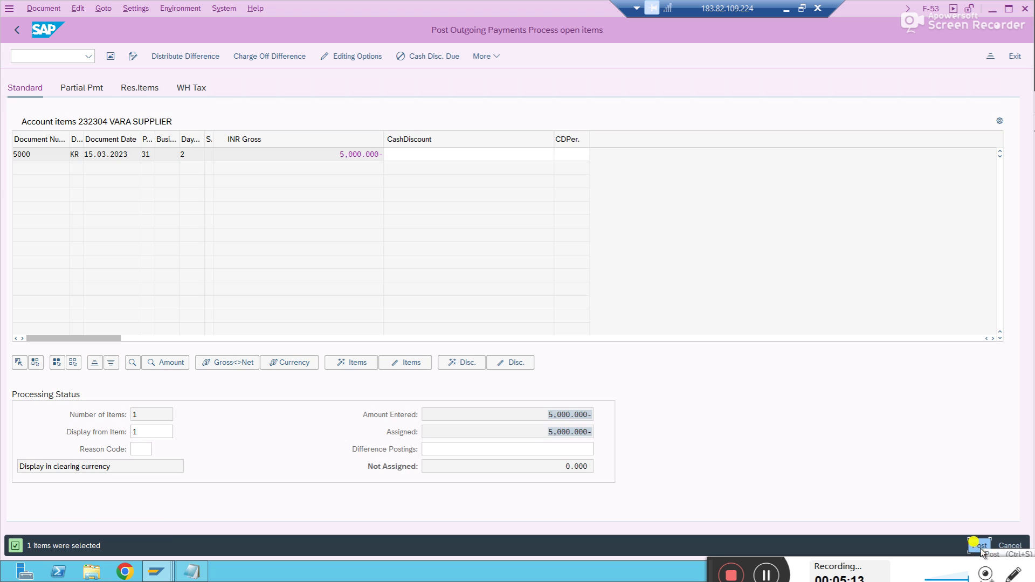